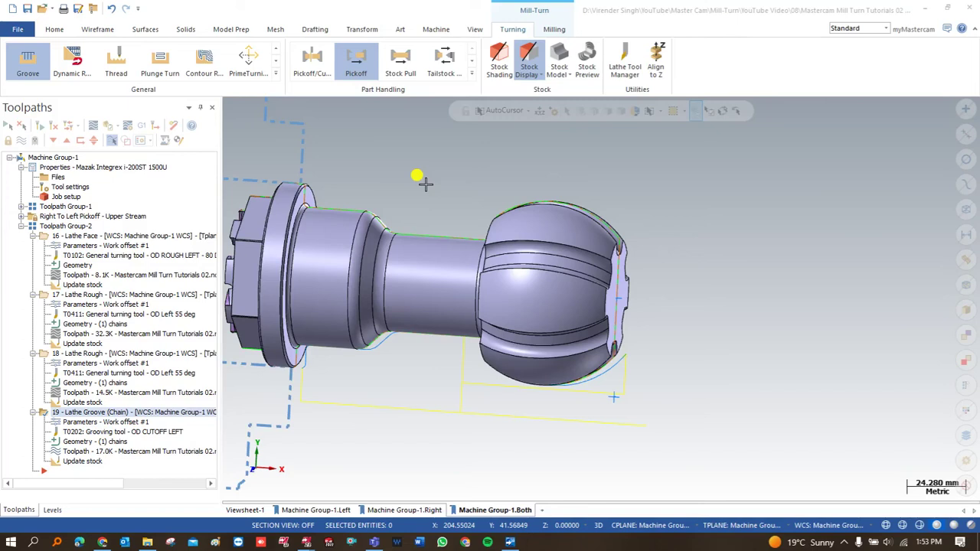
Orbit the ball and switch between top and angled views to inspect the upper groove
mouse_move(474, 240)
middle_down()
mouse_move(520, 211)
mouse_move(458, 222)
mouse_move(474, 242)
mouse_move(460, 191)
mouse_move(483, 242)
middle_up()
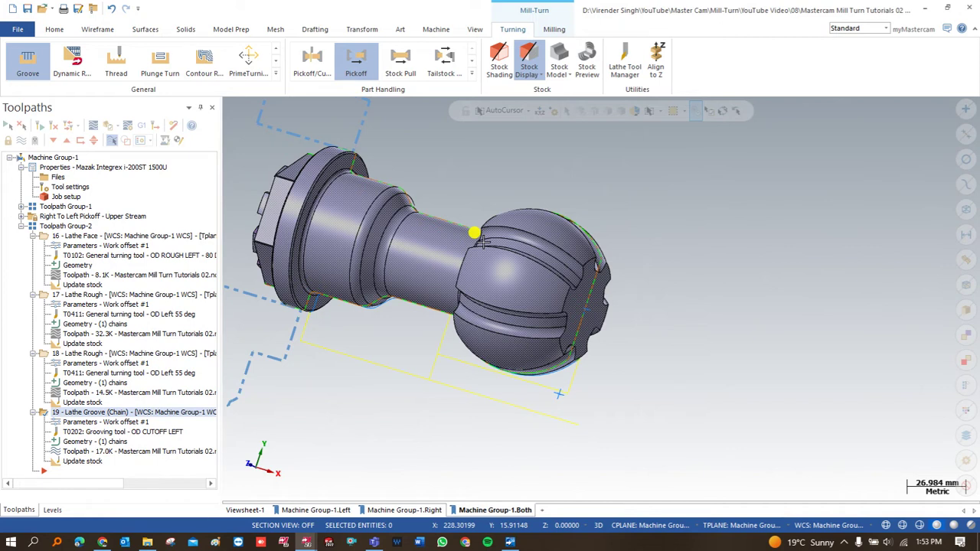
middle_drag(483, 241, 464, 192)
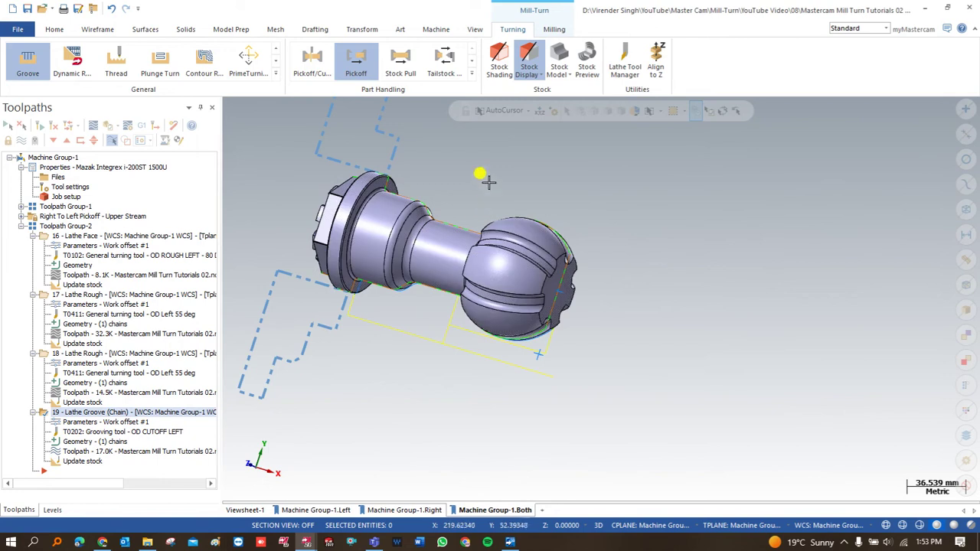
right_click(490, 180)
click(512, 249)
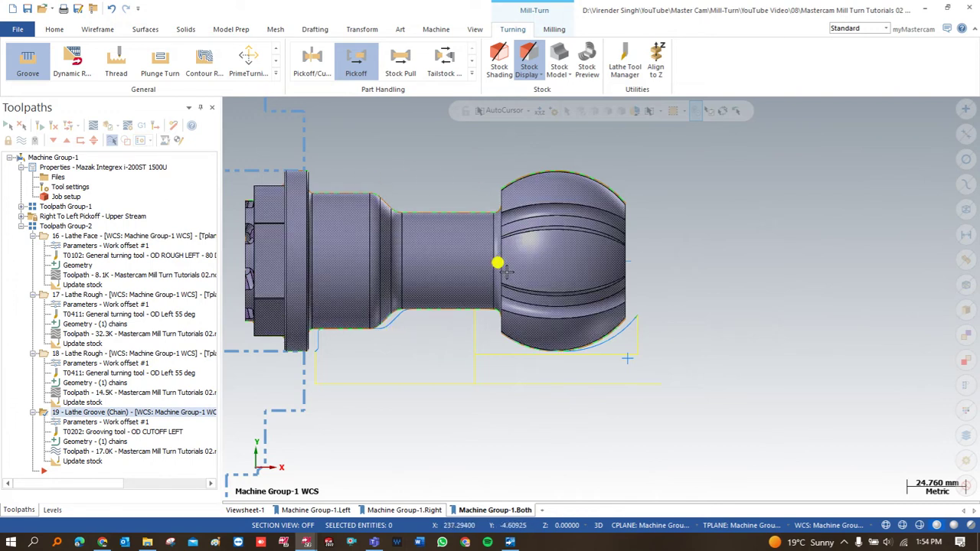
scroll(498, 263, up, 2)
scroll(477, 263, down, 4)
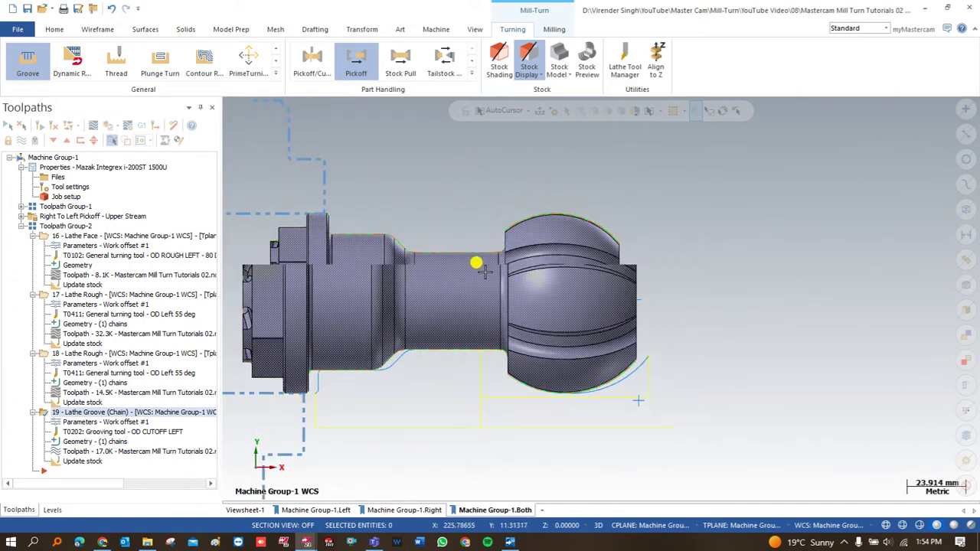
mouse_move(461, 283)
middle_down()
mouse_move(458, 221)
mouse_move(471, 274)
middle_up()
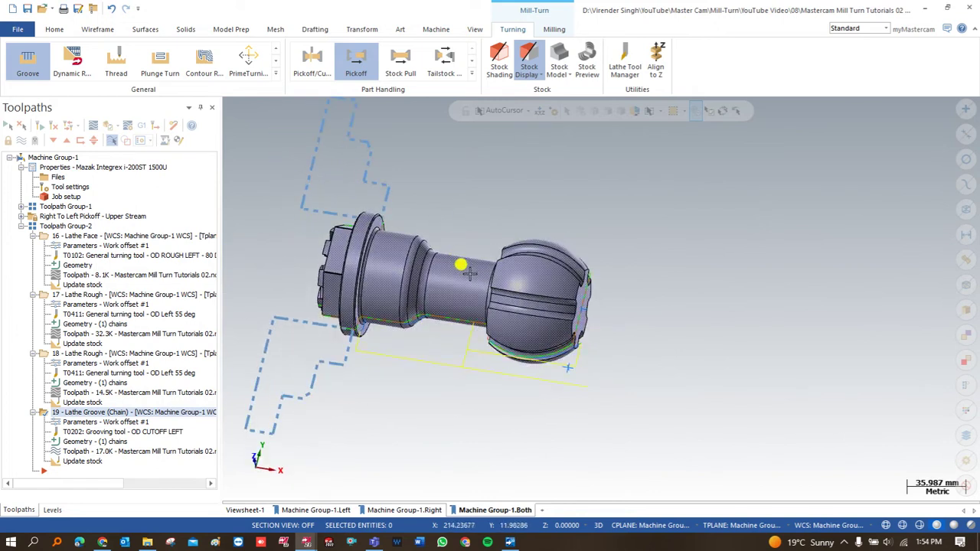
scroll(469, 276, up, 2)
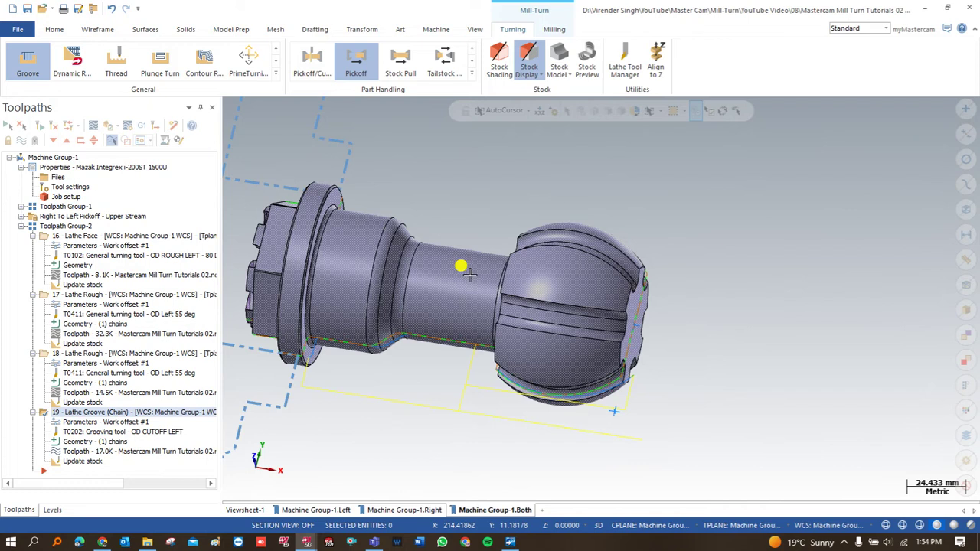
scroll(467, 272, up, 2)
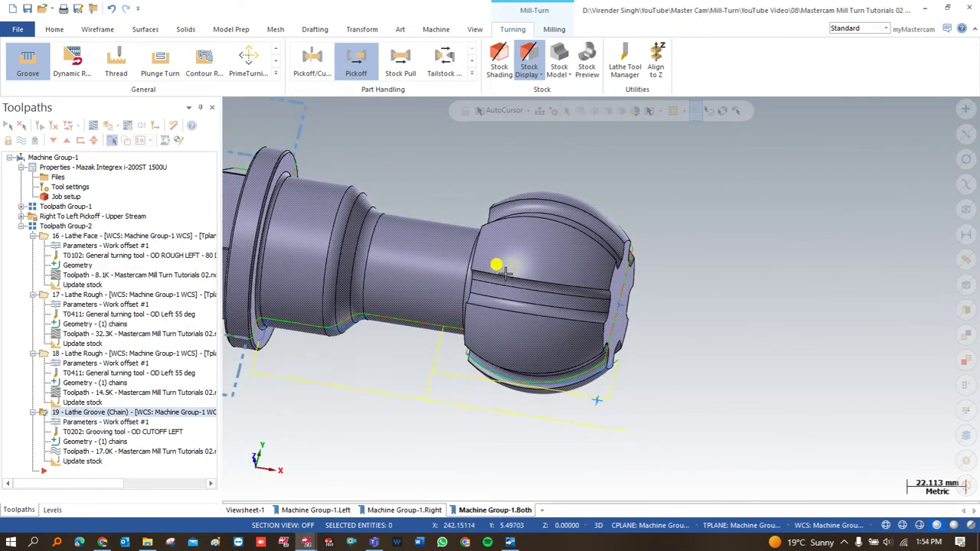
right_click(433, 183)
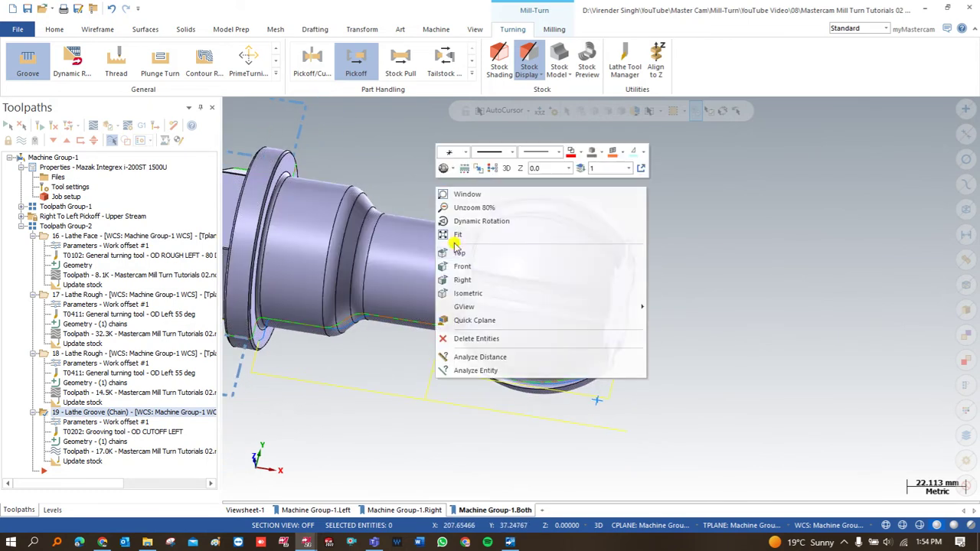
click(458, 253)
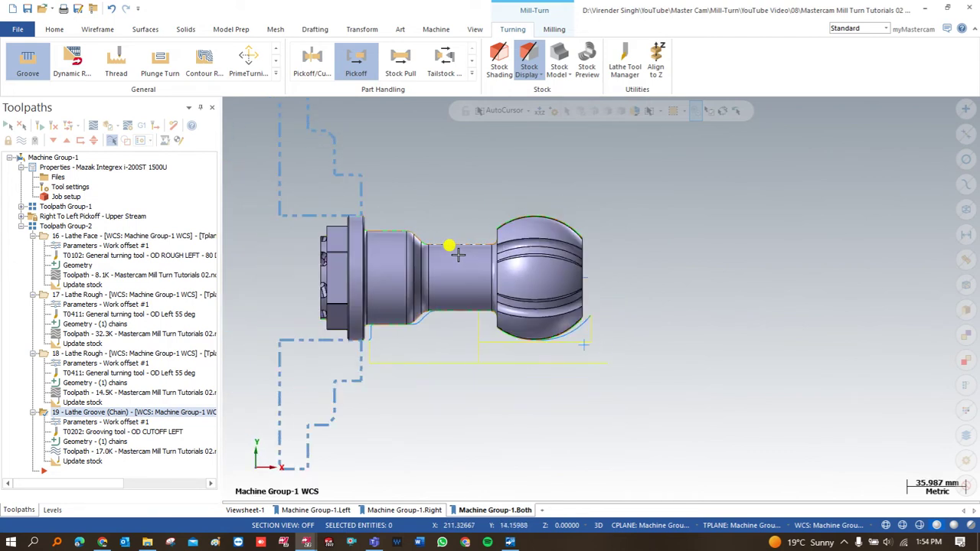
scroll(458, 257, down, 5)
scroll(458, 263, down, 2)
scroll(879, 252, up, 5)
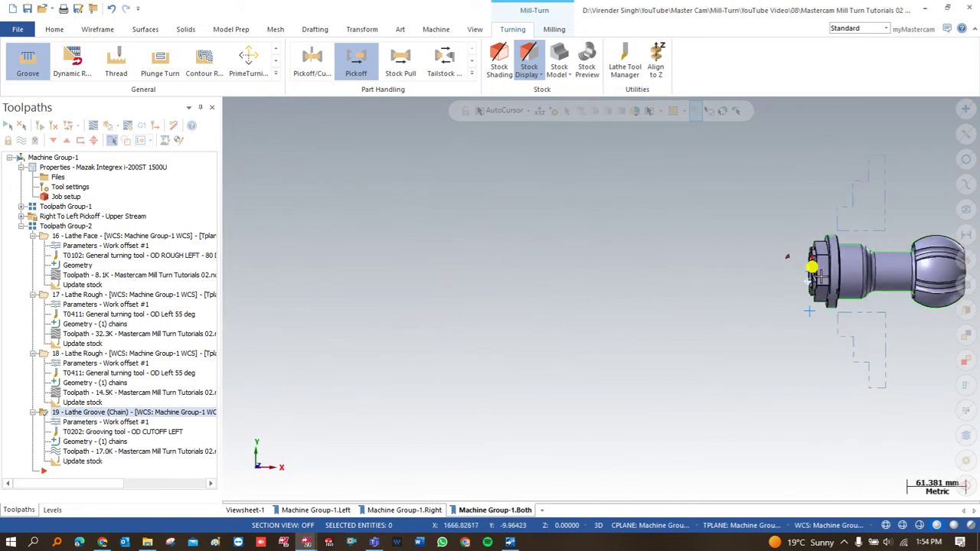
scroll(766, 268, up, 2)
right_click(628, 263)
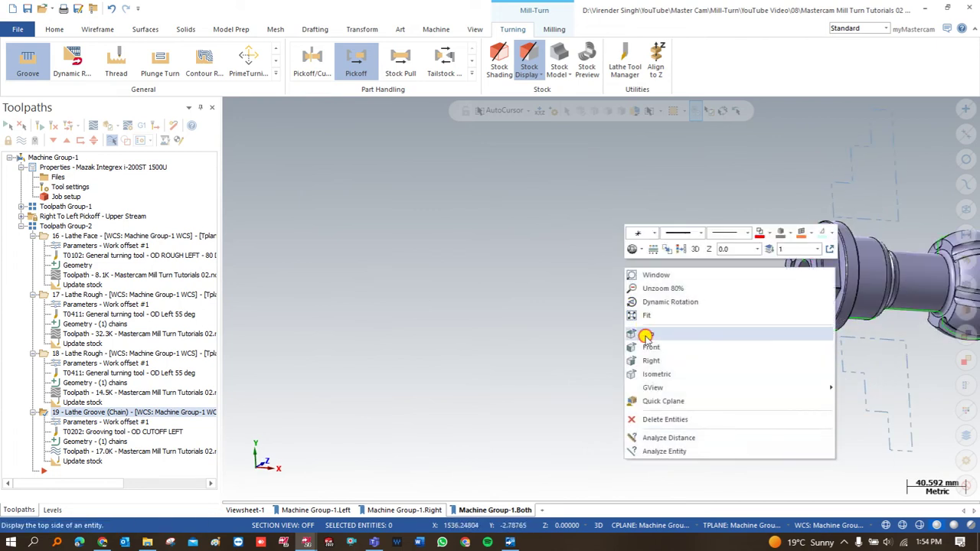
click(646, 334)
scroll(432, 324, down, 4)
scroll(417, 260, up, 7)
mouse_move(426, 268)
middle_down()
mouse_move(476, 228)
mouse_move(414, 234)
mouse_move(402, 267)
mouse_move(425, 249)
middle_up()
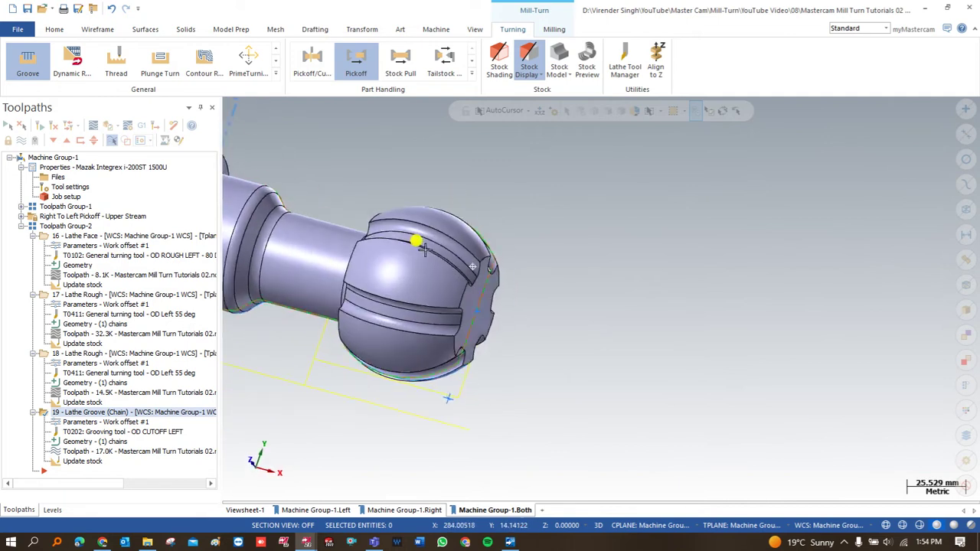
scroll(424, 247, up, 3)
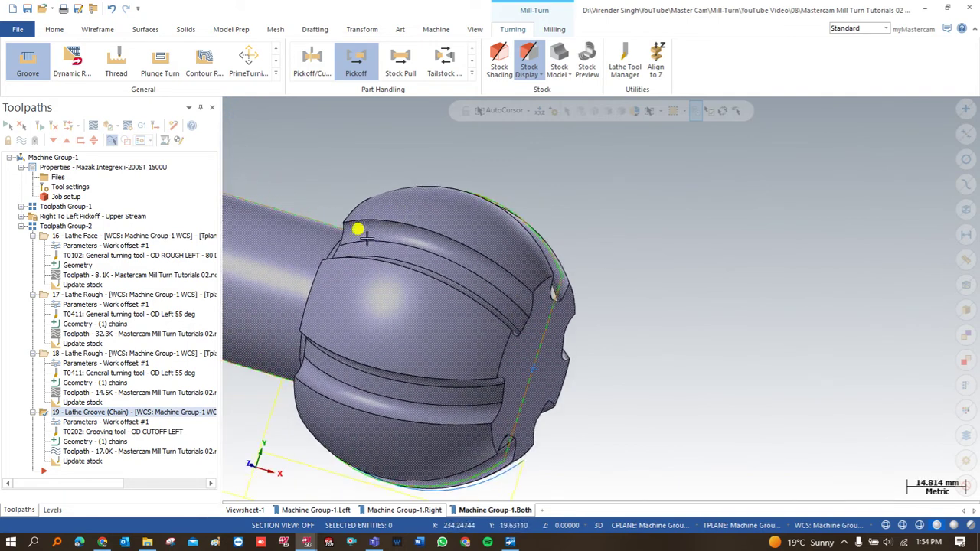
middle_drag(376, 267, 402, 245)
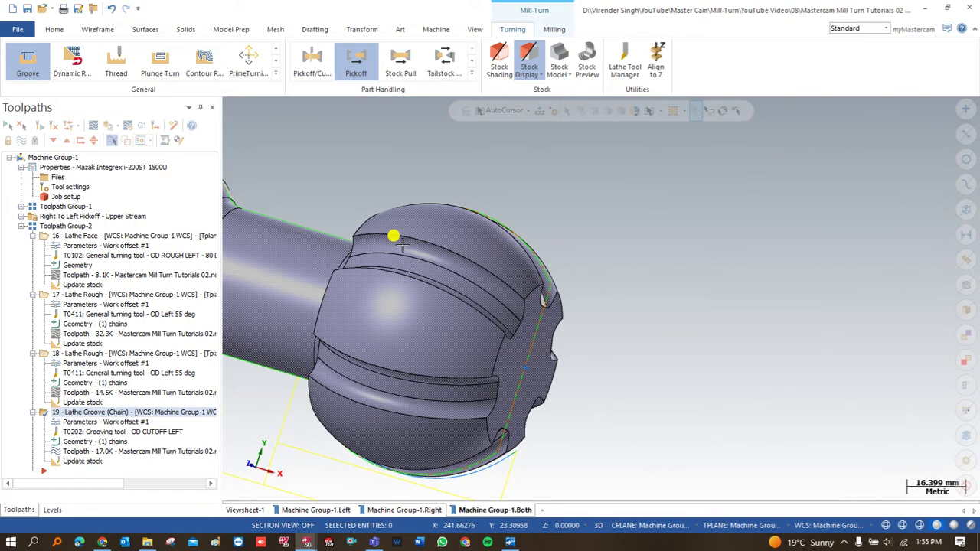
middle_drag(402, 245, 499, 175)
right_click(499, 174)
key(Escape)
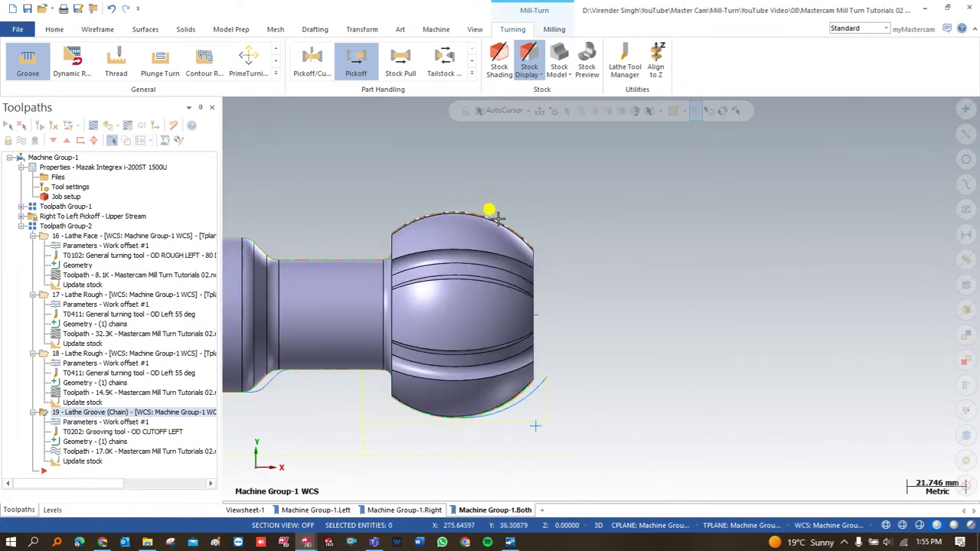
Extract a surface from the upper groove's bottom face with Surfaces from Solids
click(143, 29)
click(123, 59)
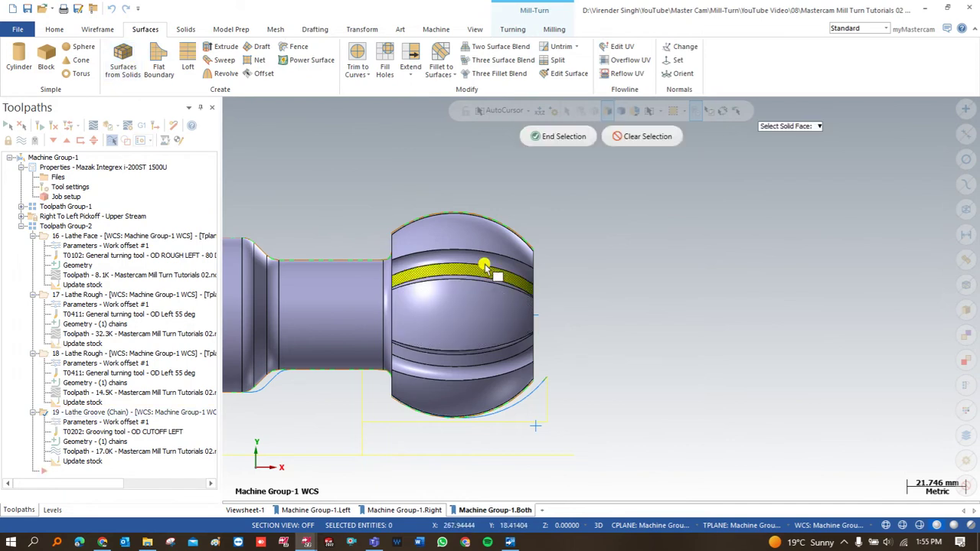
click(570, 136)
mouse_move(486, 252)
middle_down()
mouse_move(477, 202)
mouse_move(484, 252)
middle_up()
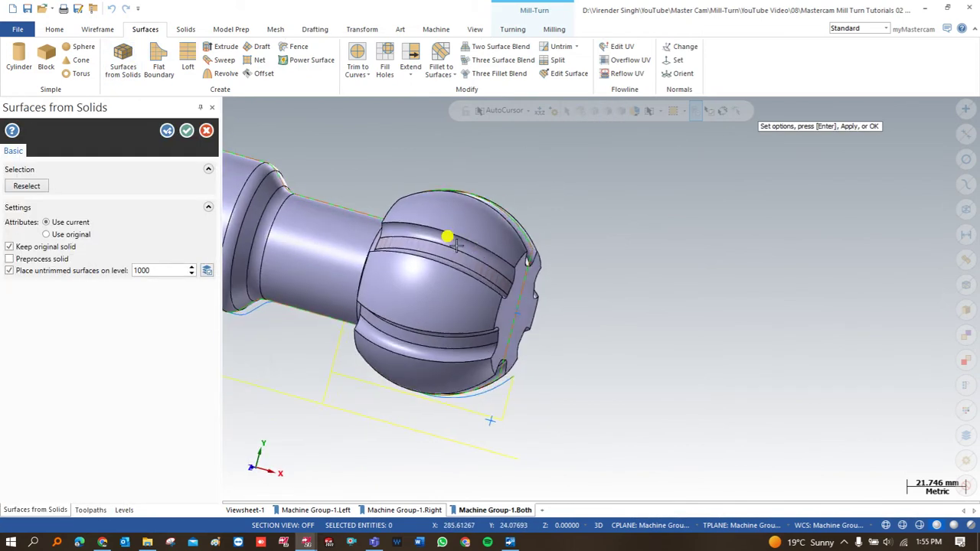
click(187, 130)
Zoom and tilt the view to check the new groove surface, then start Surface Offset
scroll(405, 165, up, 2)
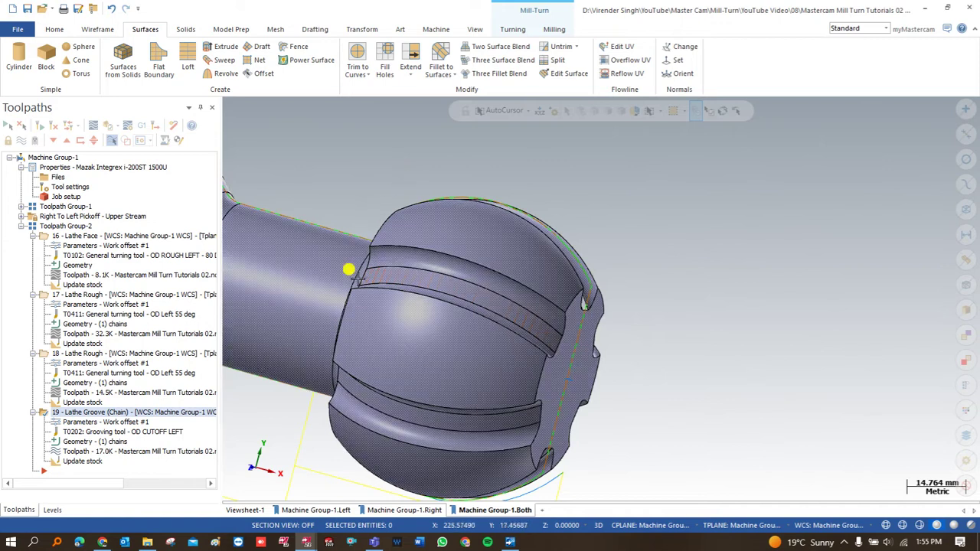
scroll(414, 211, up, 2)
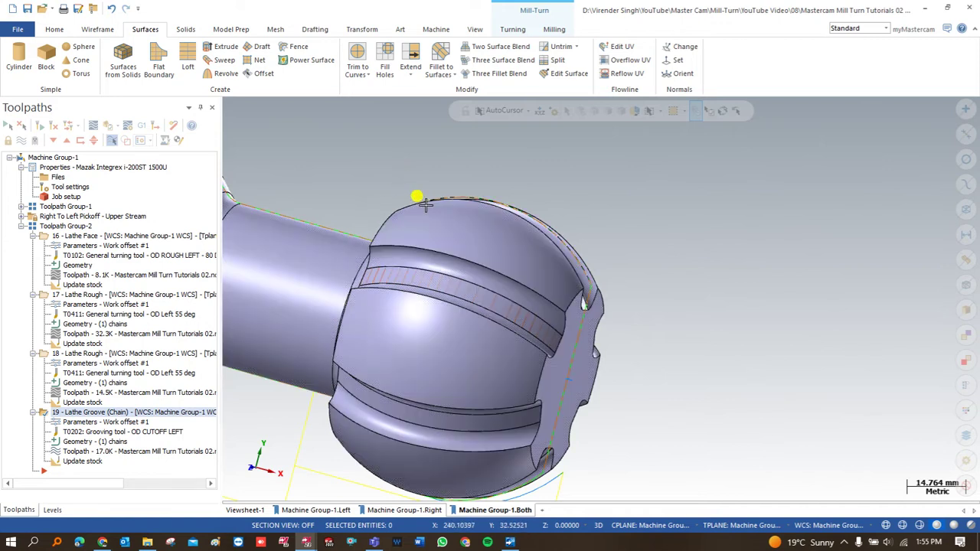
scroll(437, 282, down, 3)
scroll(439, 286, up, 2)
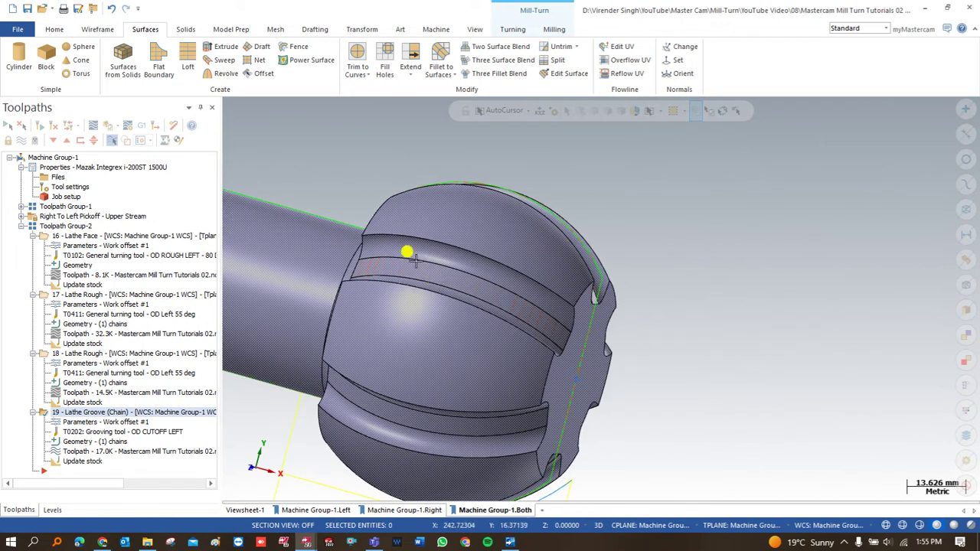
scroll(412, 259, down, 3)
mouse_move(384, 221)
middle_down()
mouse_move(396, 197)
mouse_move(393, 216)
middle_up()
scroll(416, 245, up, 2)
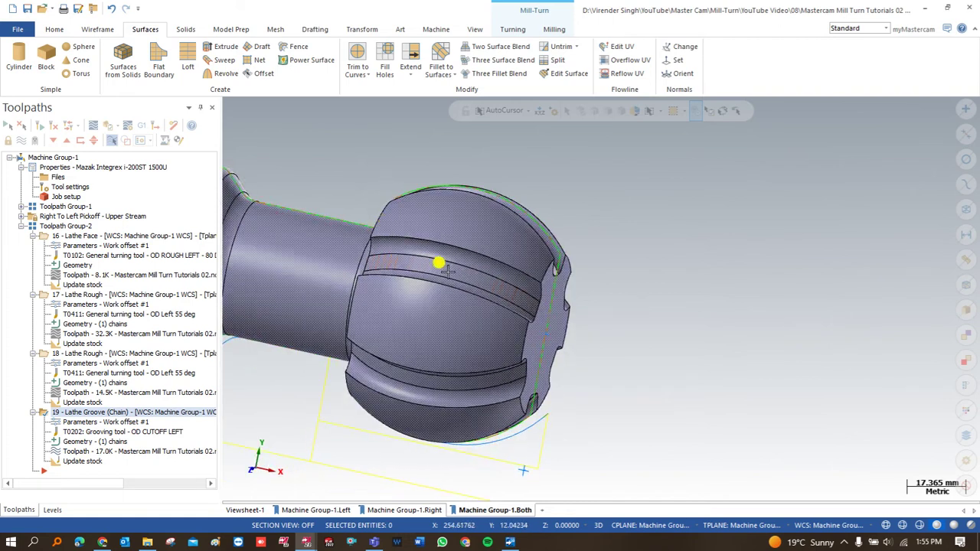
scroll(396, 216, down, 3)
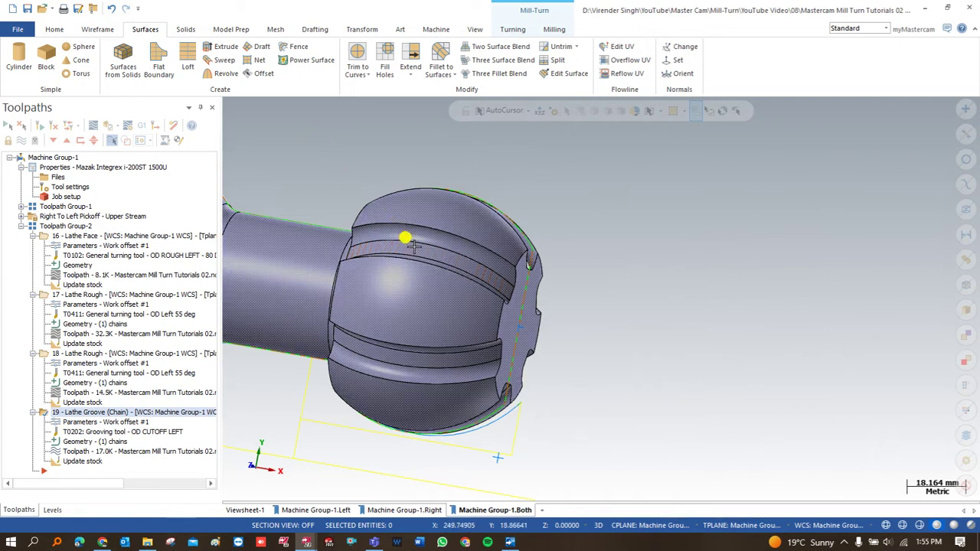
click(261, 73)
Move the groove surface 25 mm outward with Surface Offset and view it at an angle
click(405, 246)
click(553, 138)
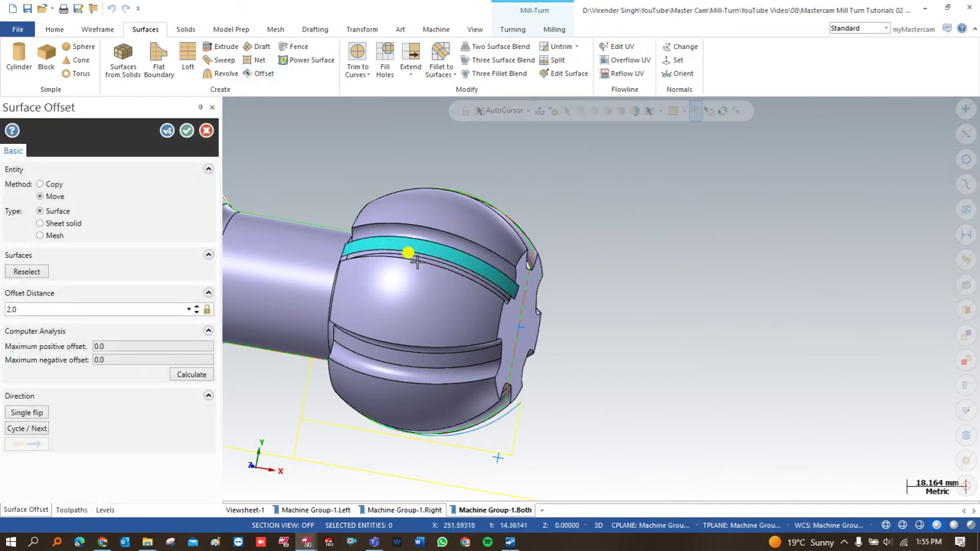
click(140, 309)
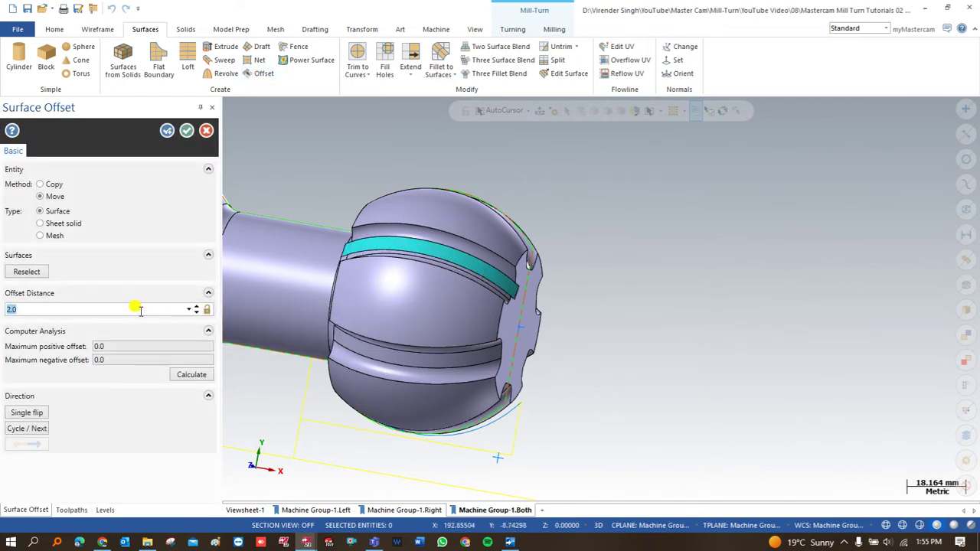
text(20)
key(Return)
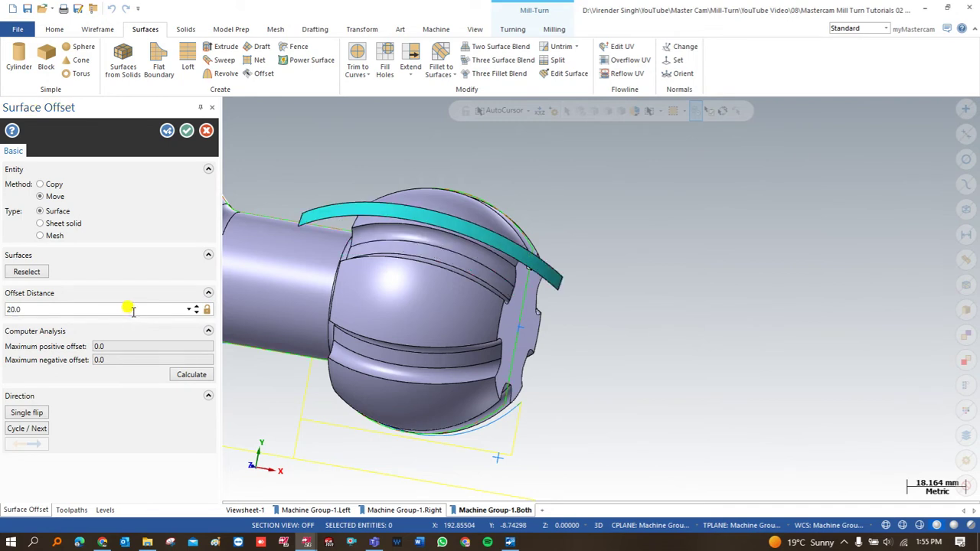
key(Return)
scroll(269, 288, down, 1)
click(186, 130)
right_click(463, 176)
click(482, 244)
middle_drag(481, 242, 467, 225)
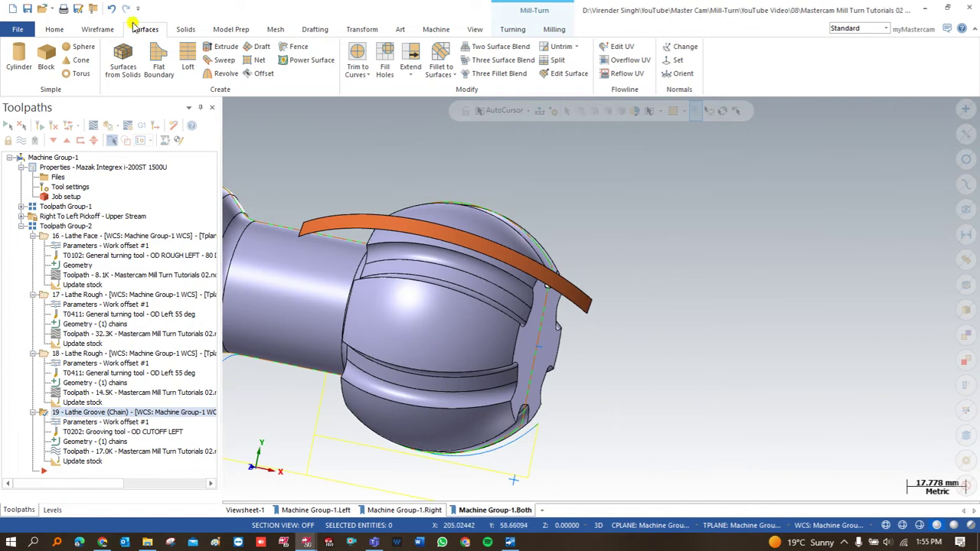
Extract a wireframe curve along one surface edge with Curve One Edge
click(97, 29)
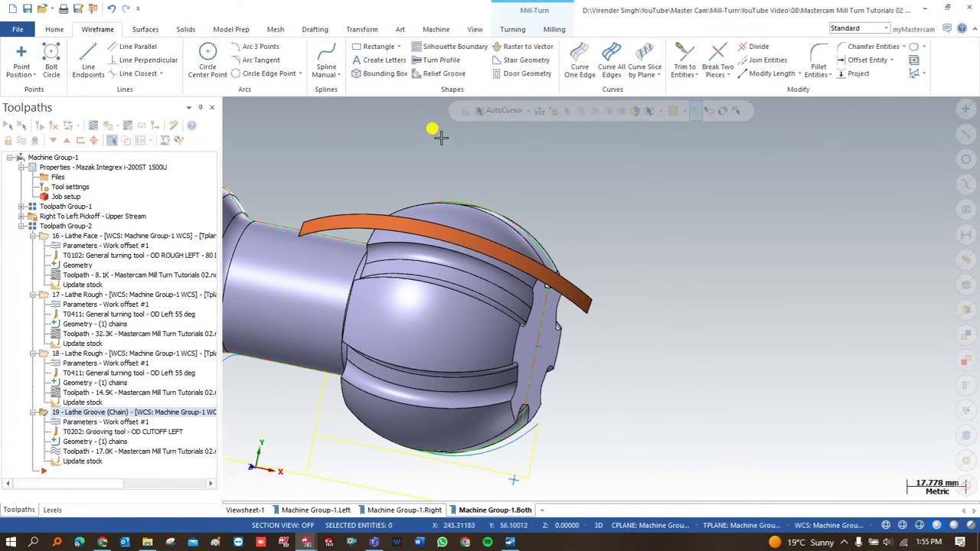
click(576, 55)
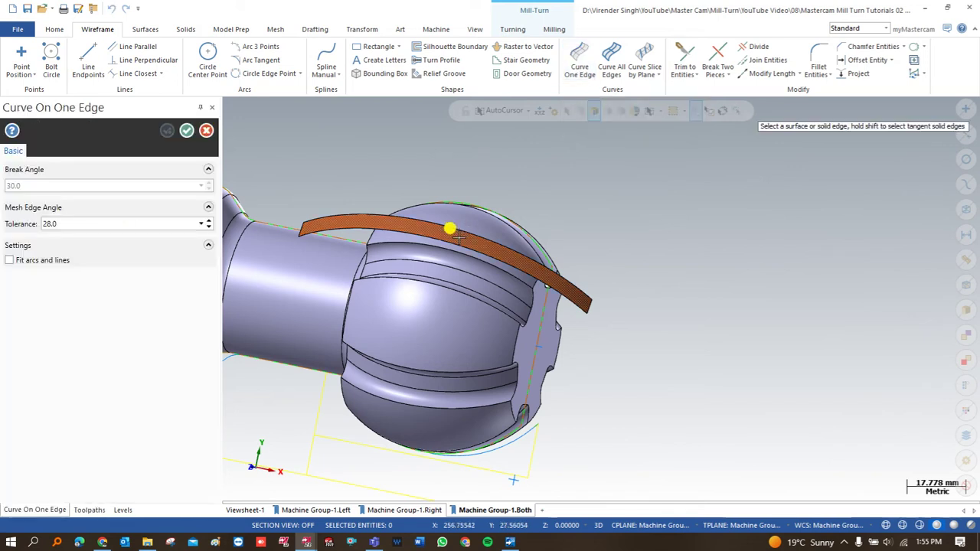
click(457, 237)
key(Return)
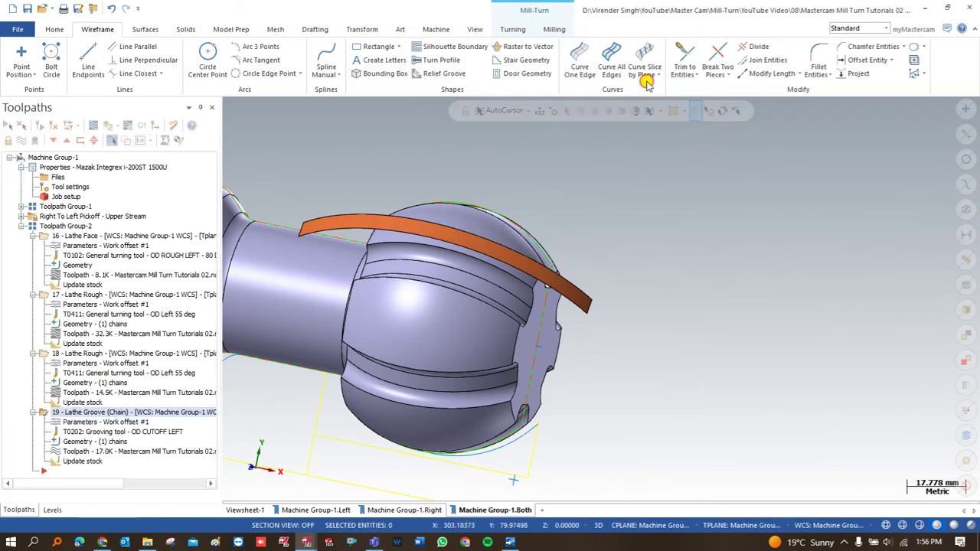
Create flowline curves on the orange strip surface
click(648, 80)
click(654, 127)
click(456, 236)
click(186, 130)
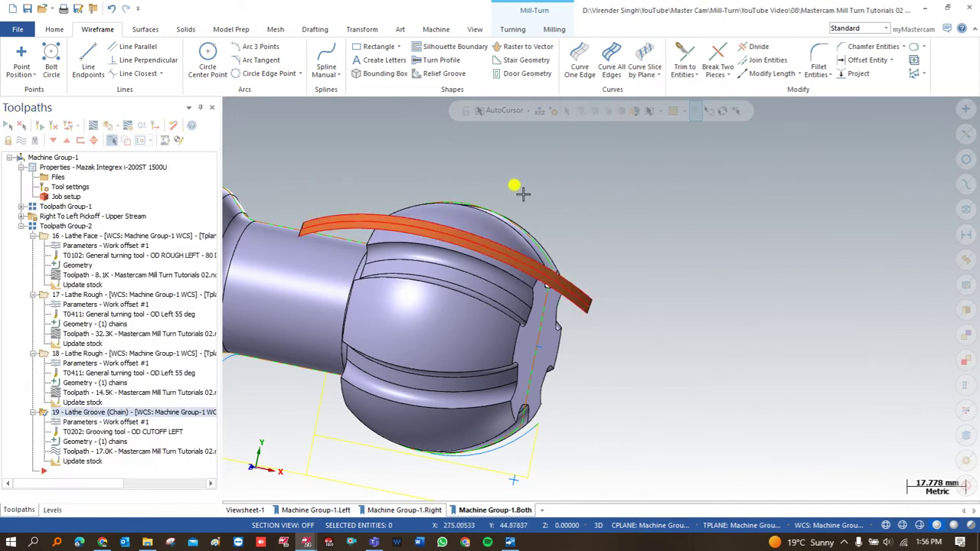
Create a curve along the upper groove edge
click(580, 57)
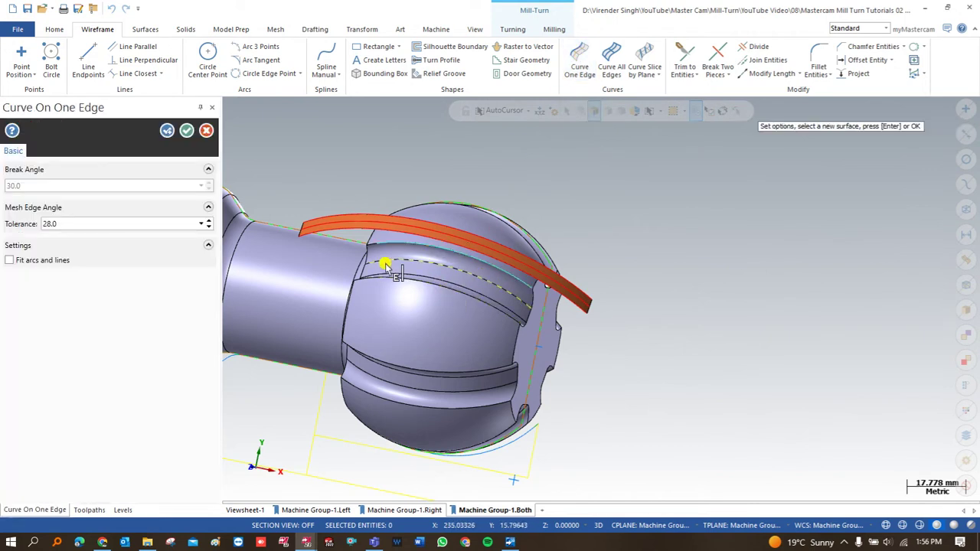
scroll(375, 253, up, 3)
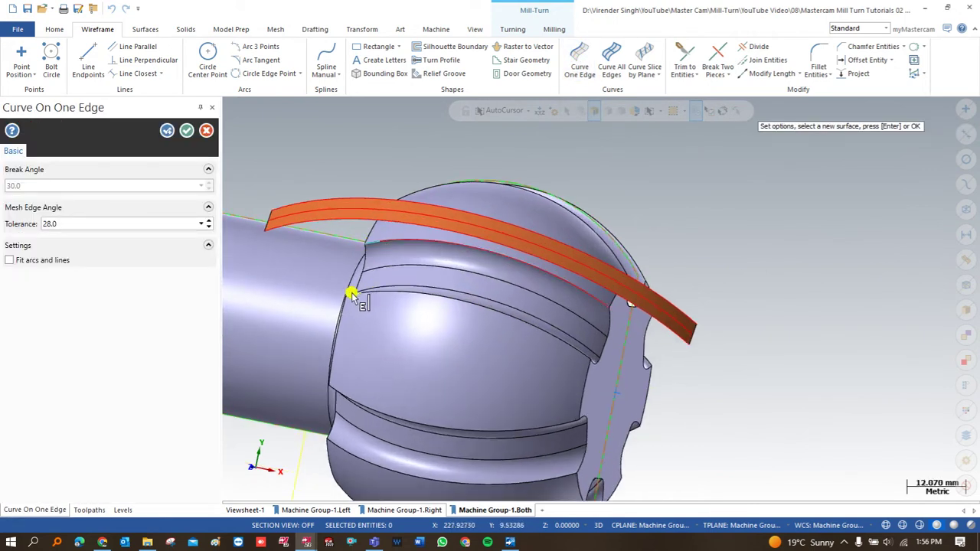
click(387, 293)
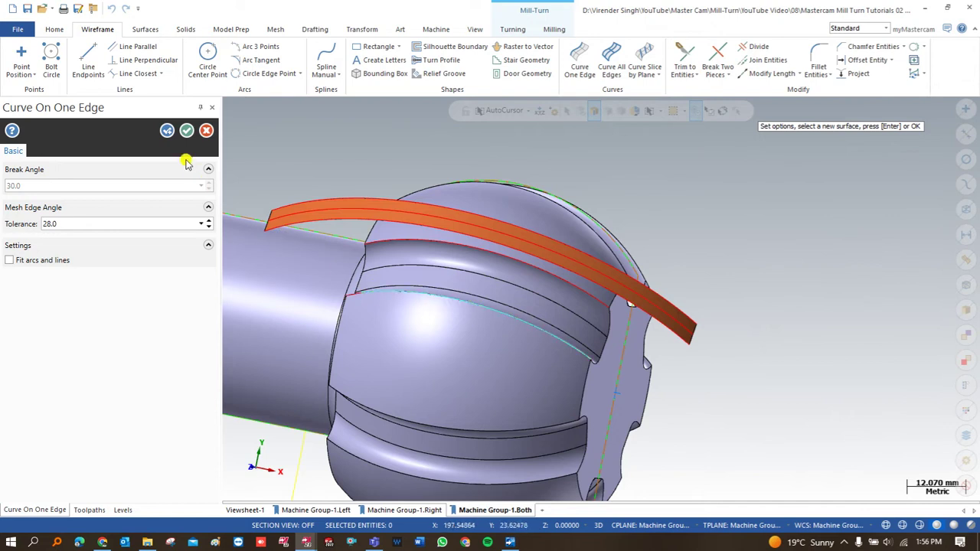
click(187, 130)
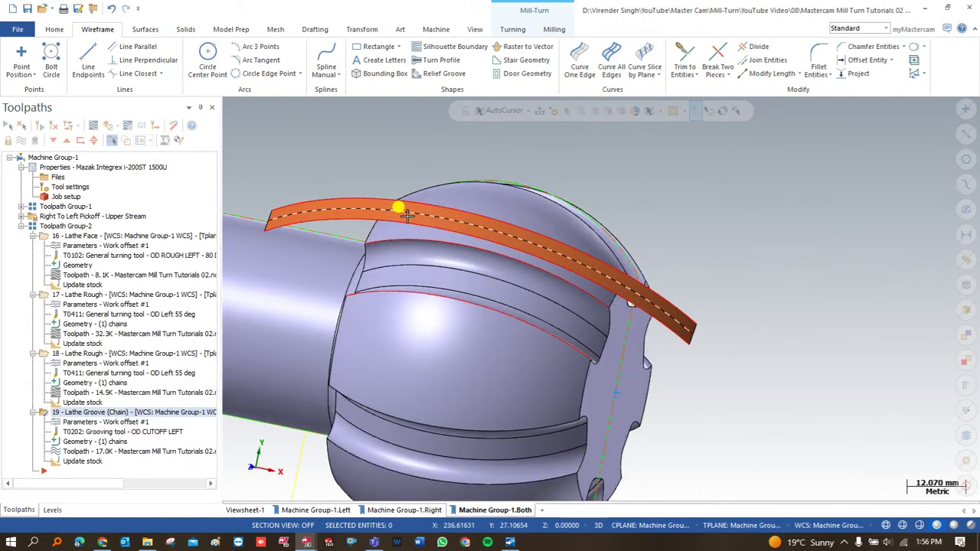
Select the orange strip surface and remove it
scroll(416, 209, up, 6)
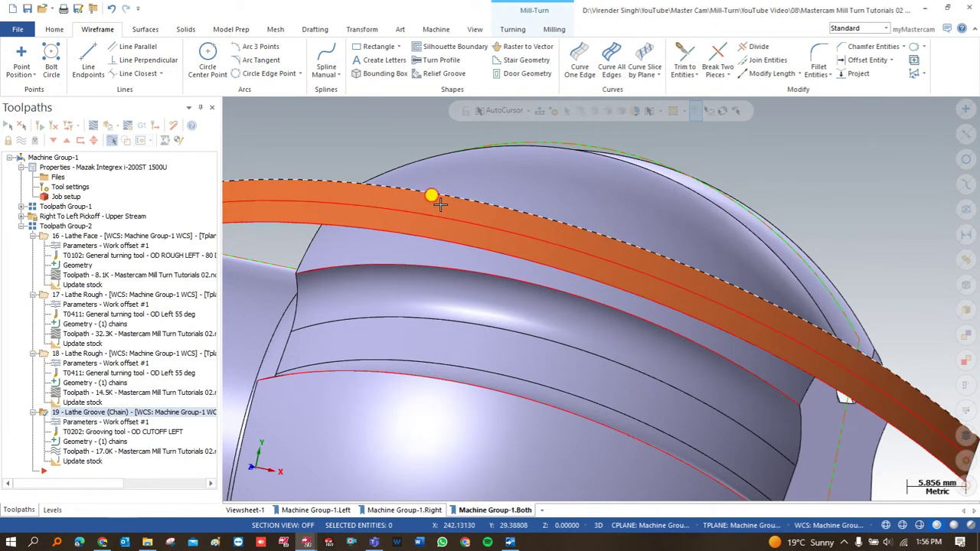
click(438, 203)
scroll(438, 230, up, 3)
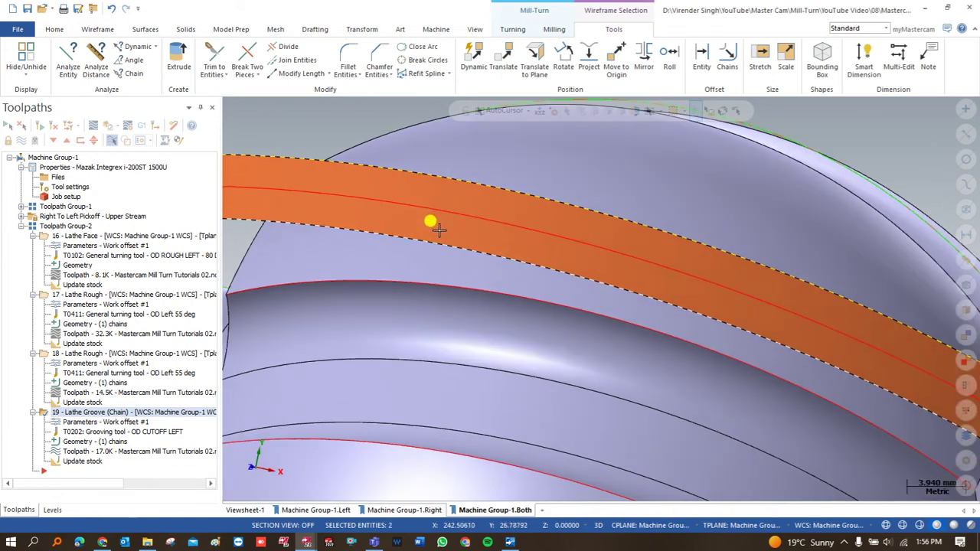
click(439, 230)
key(Escape)
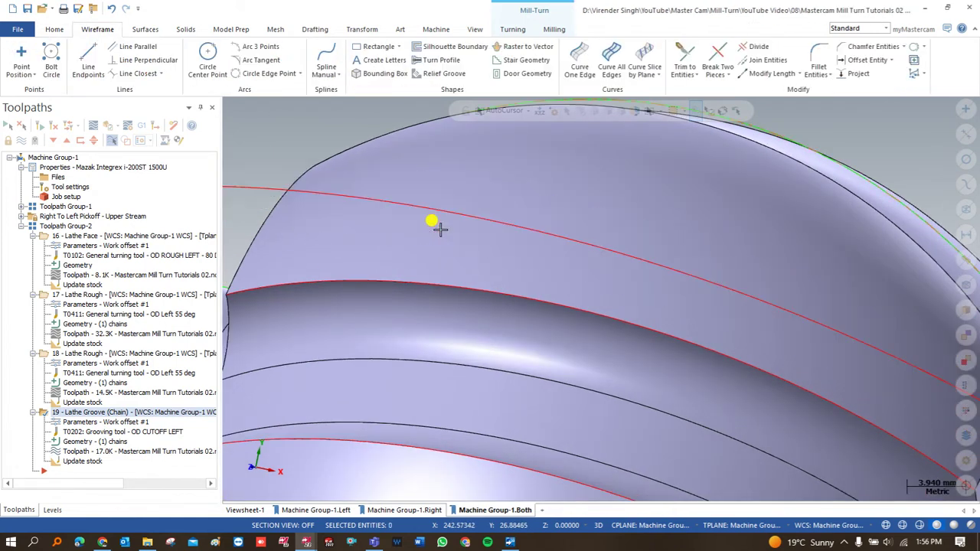
Tumble the ball to inspect the red curves and set the Top view
scroll(440, 229, down, 10)
middle_drag(443, 242, 449, 197)
right_click(452, 193)
click(465, 247)
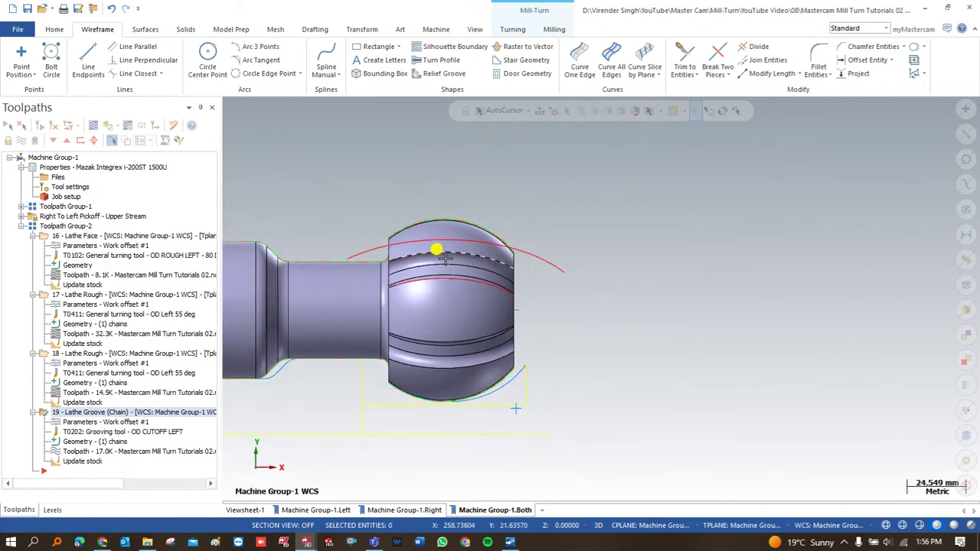
scroll(437, 252, up, 5)
scroll(429, 243, down, 3)
scroll(404, 235, up, 1)
scroll(418, 243, up, 3)
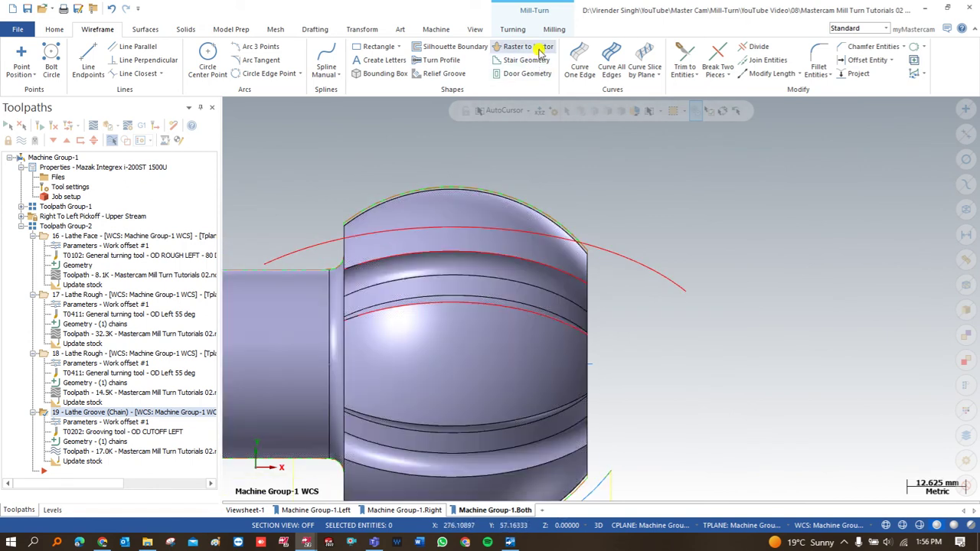
Browse the Milling tab's multiaxis toolpath gallery, then close it and rotate the part
click(554, 29)
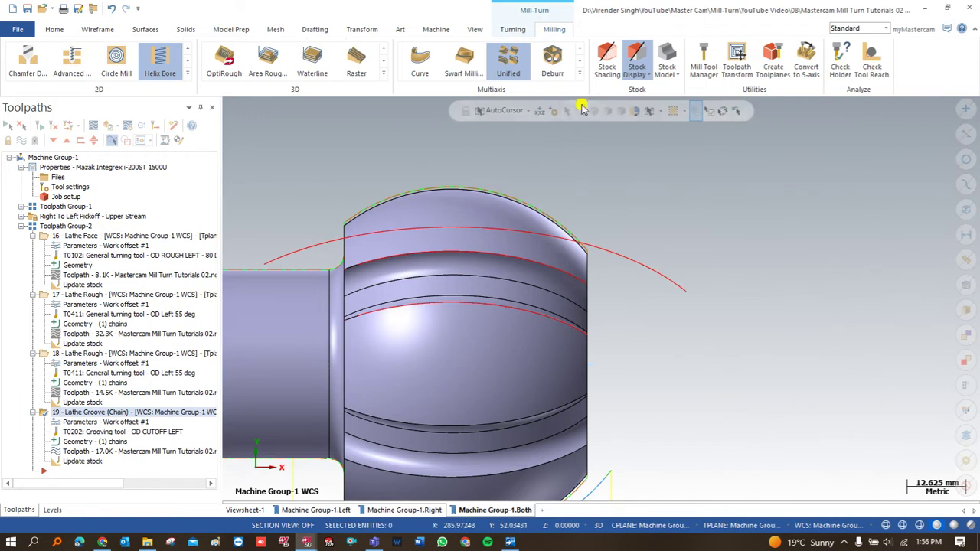
click(580, 74)
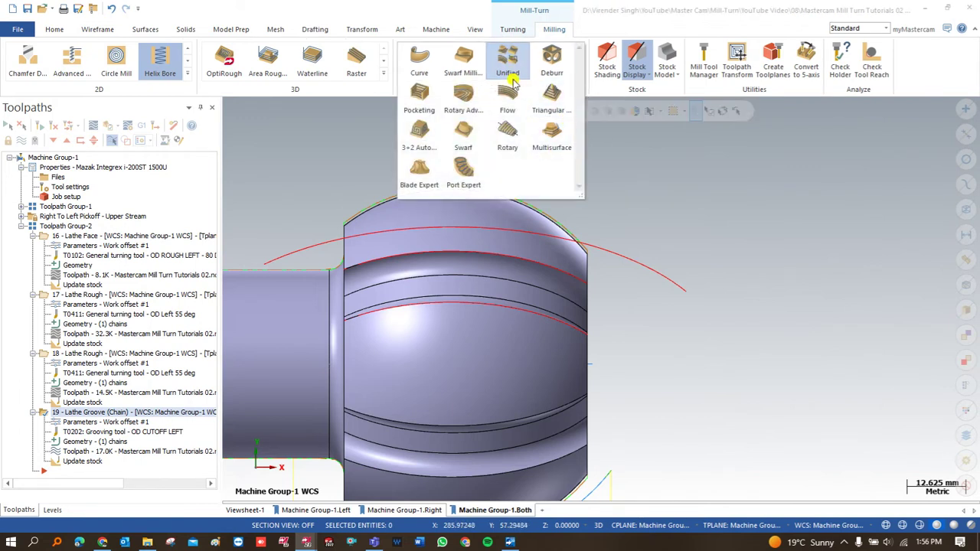
click(680, 172)
middle_drag(681, 190, 501, 164)
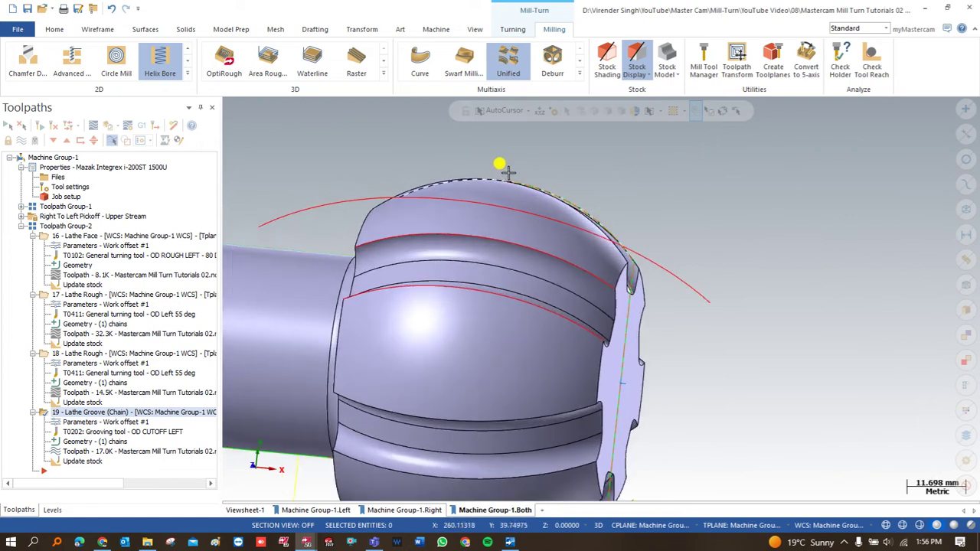
Start Analyze Dynamic from the Home tab
click(54, 29)
click(649, 46)
scroll(438, 230, up, 4)
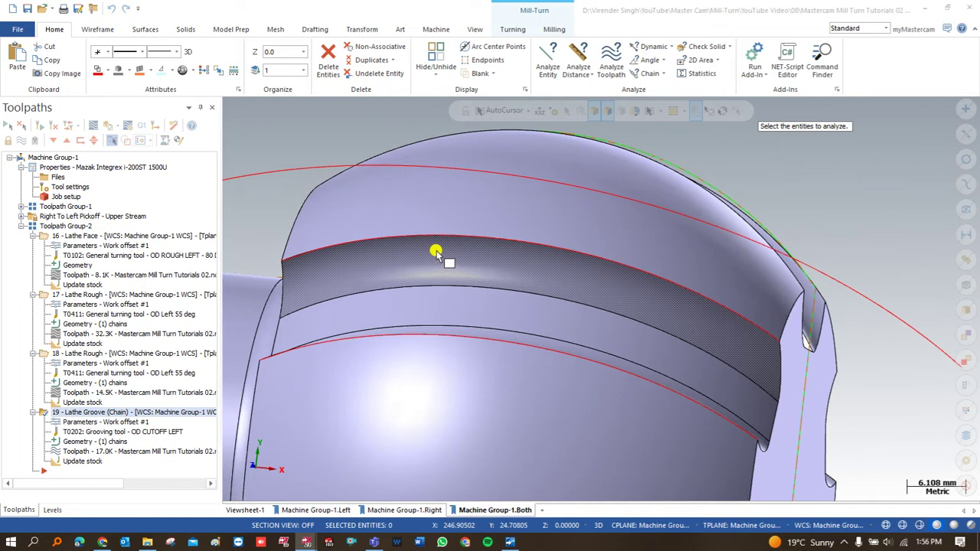
Analyze a point and its normal on the upper groove surface, then close the analysis
click(436, 252)
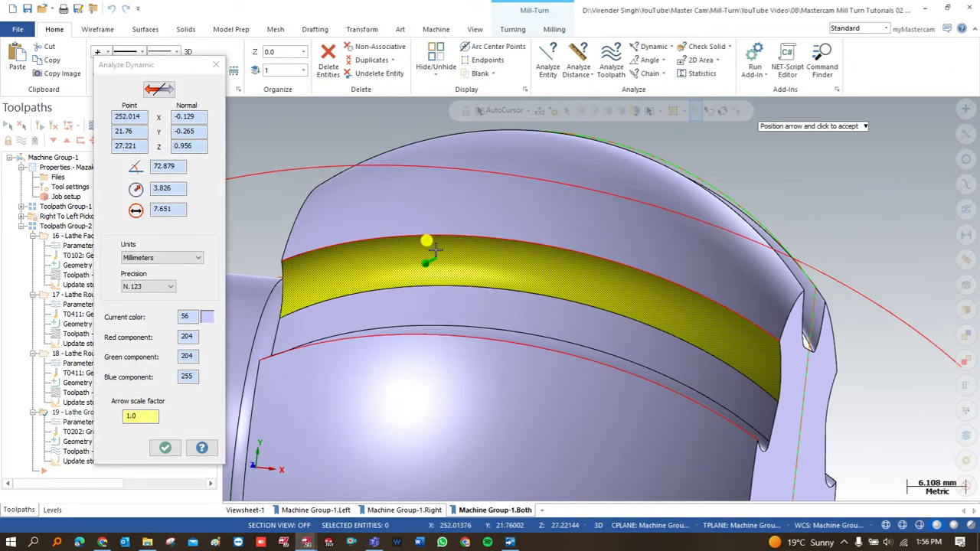
click(431, 243)
scroll(436, 253, down, 4)
middle_drag(437, 261, 467, 184)
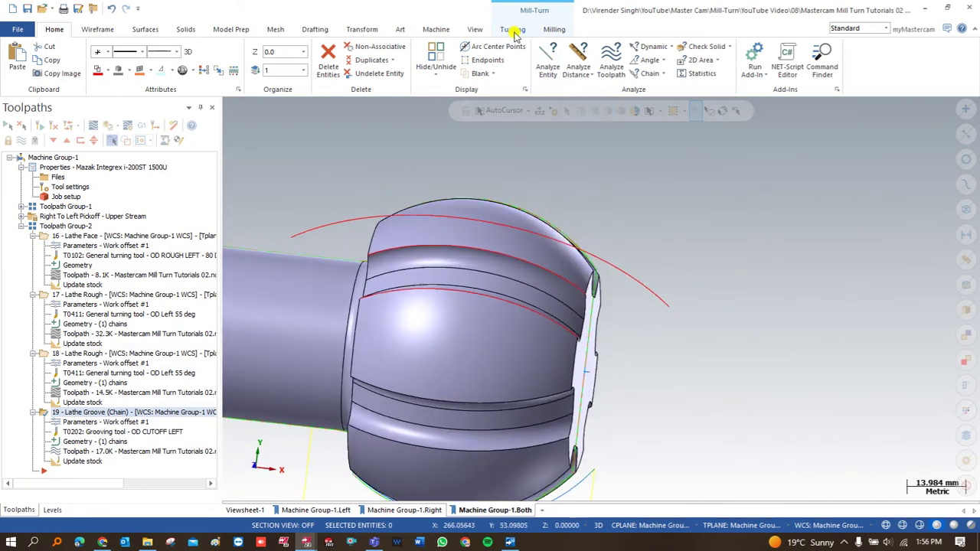
click(548, 29)
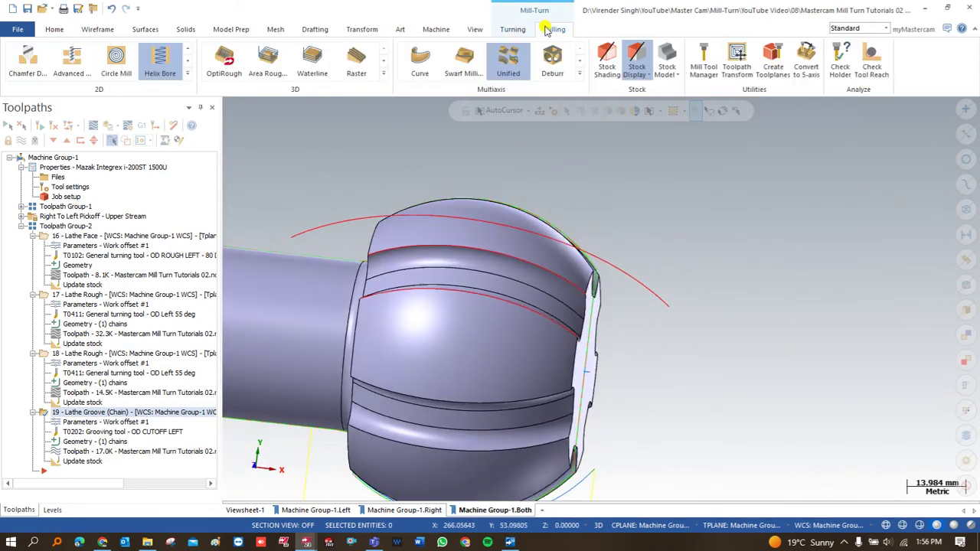
Create a Unified multiaxis toolpath using the 6 mm ball endmill from the library
click(508, 63)
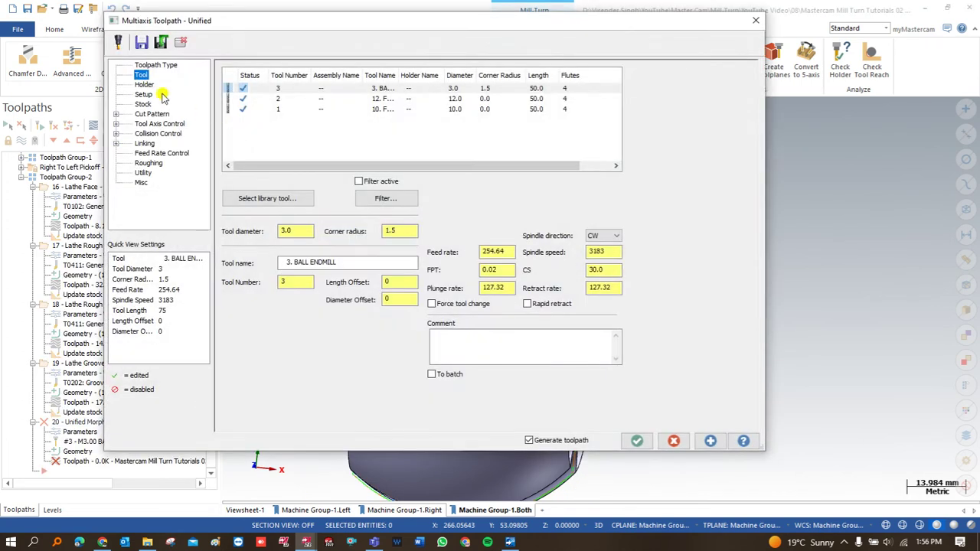
click(260, 199)
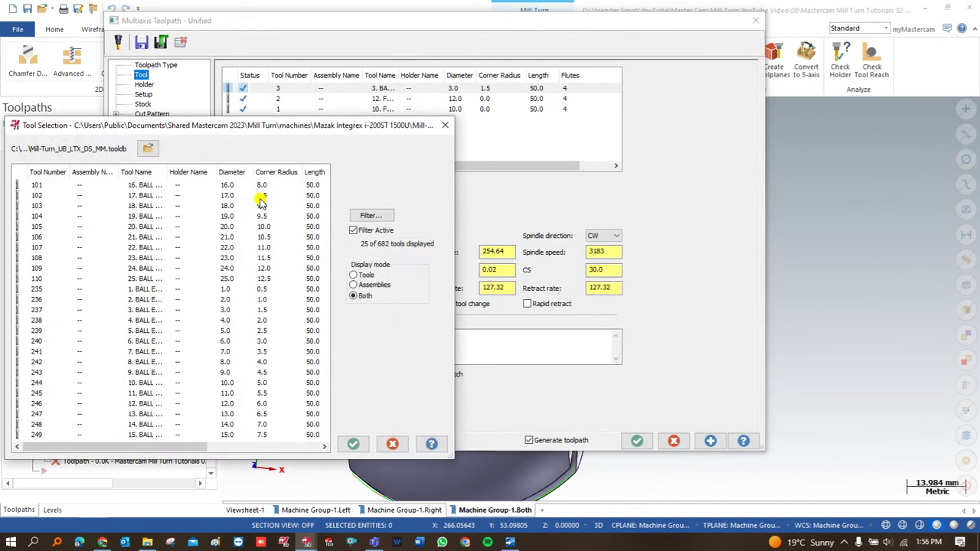
click(371, 216)
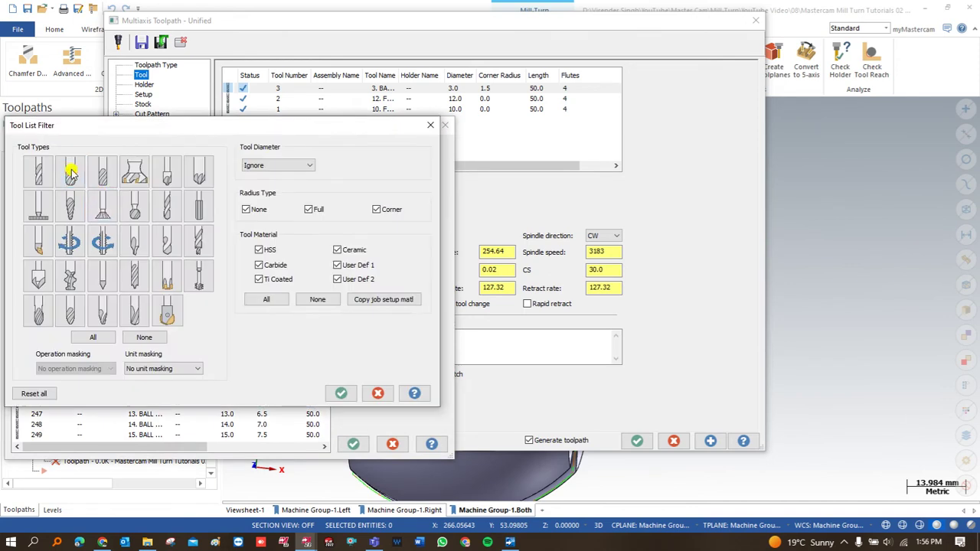
key(Escape)
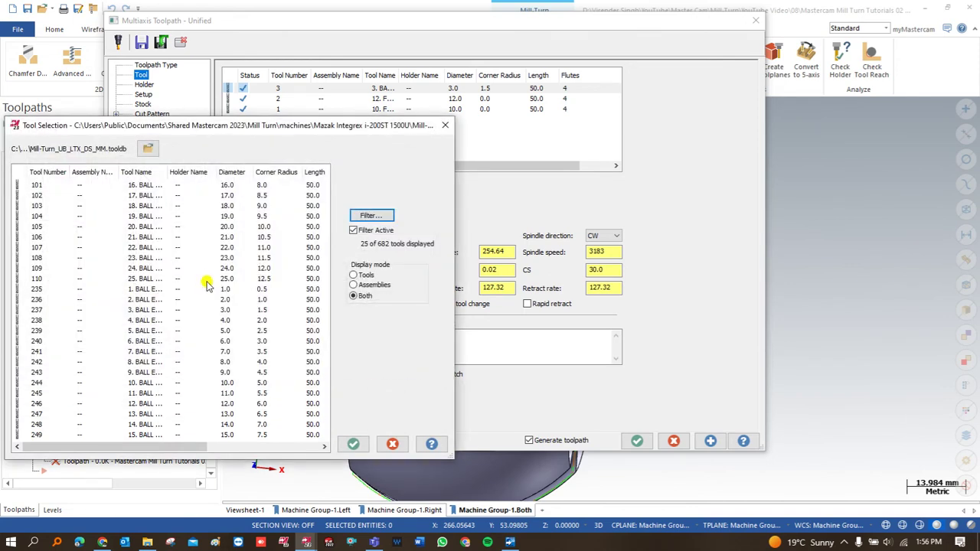
double_click(223, 340)
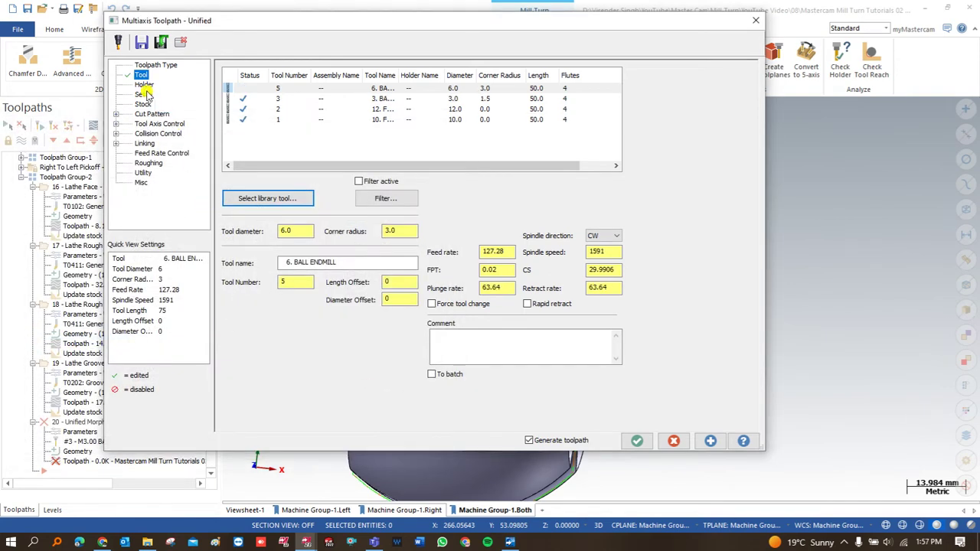
Review the toolpath's Holder, Setup and Cut Pattern pages
click(144, 85)
click(144, 94)
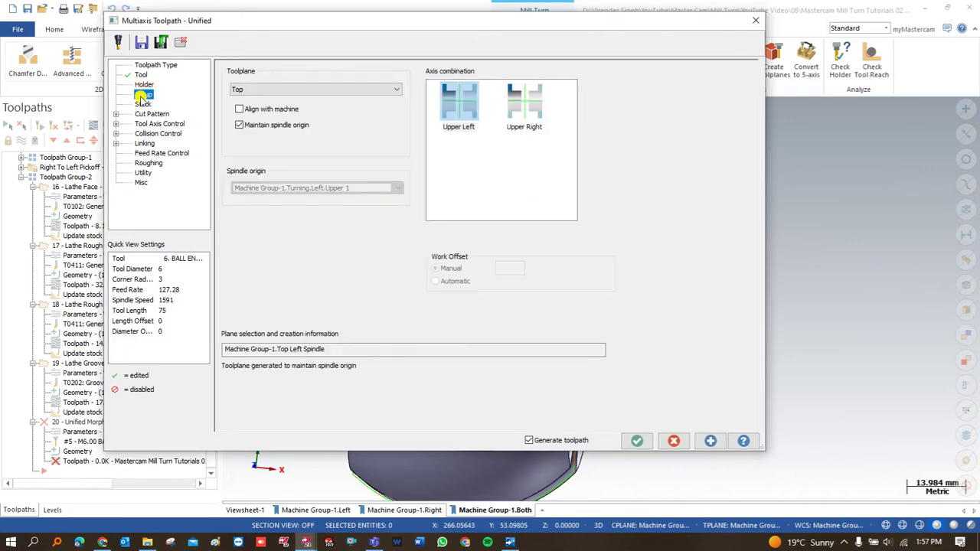
click(146, 114)
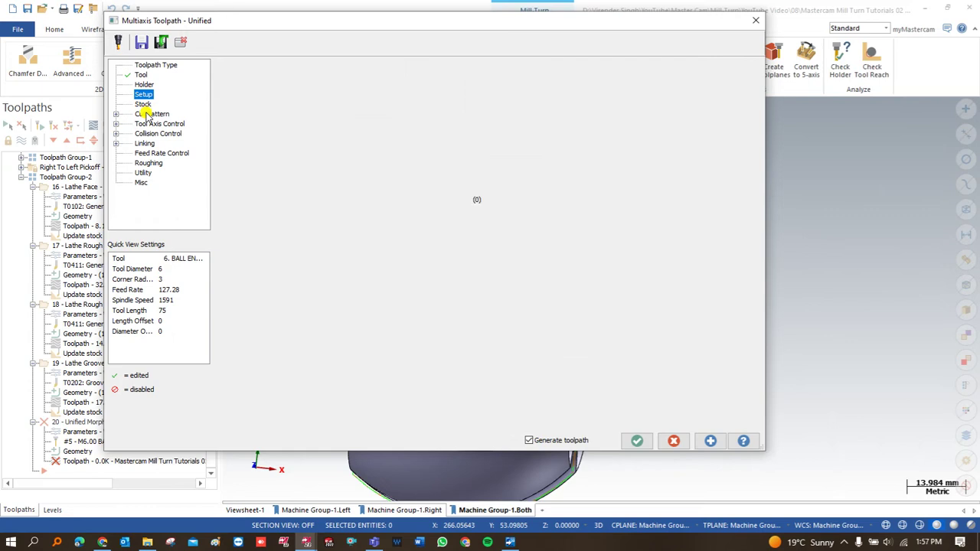
click(144, 95)
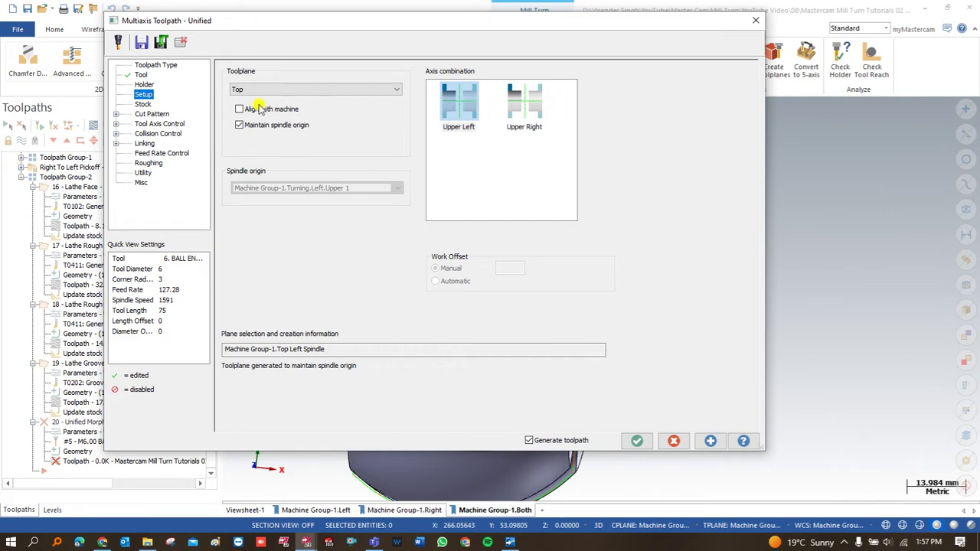
click(152, 114)
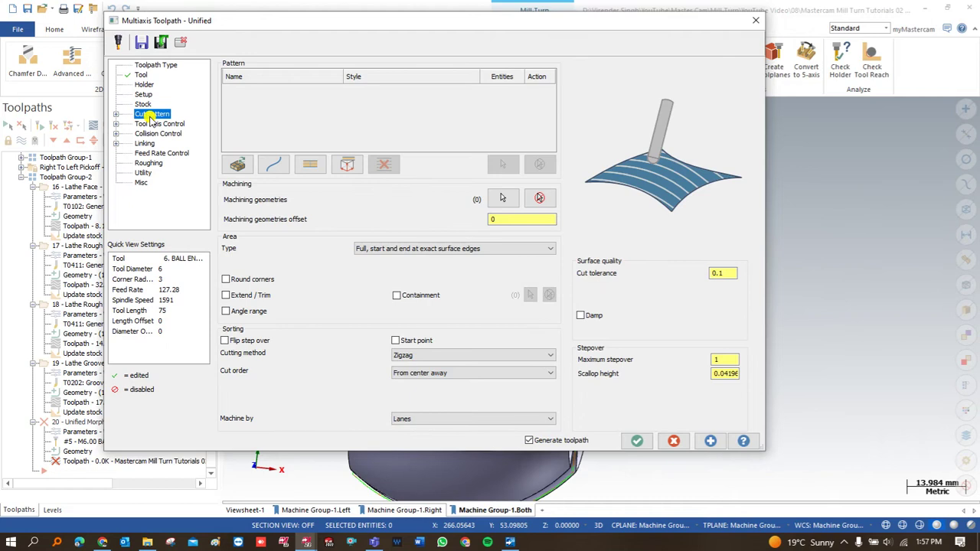
Try chaining two curves into the cut pattern, then delete the mis-picked entries
click(277, 165)
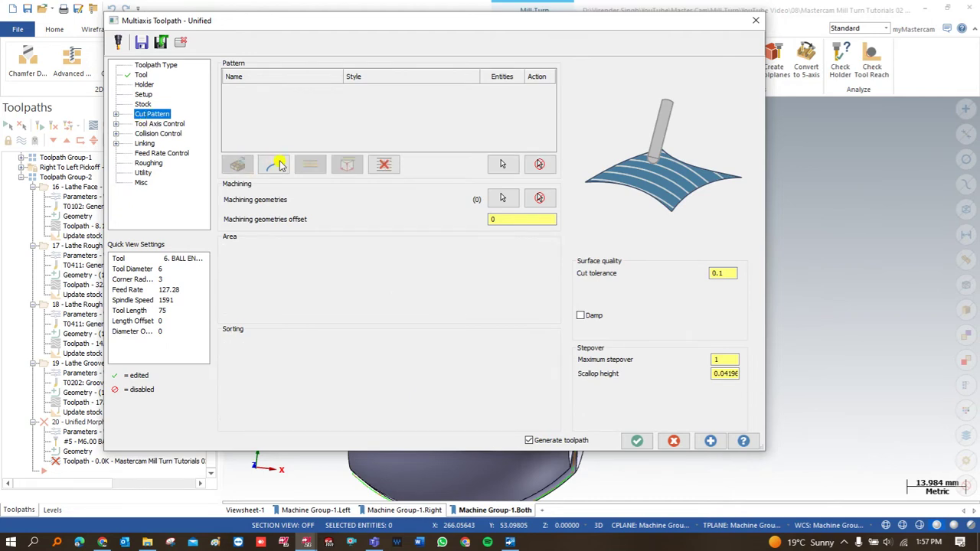
click(504, 166)
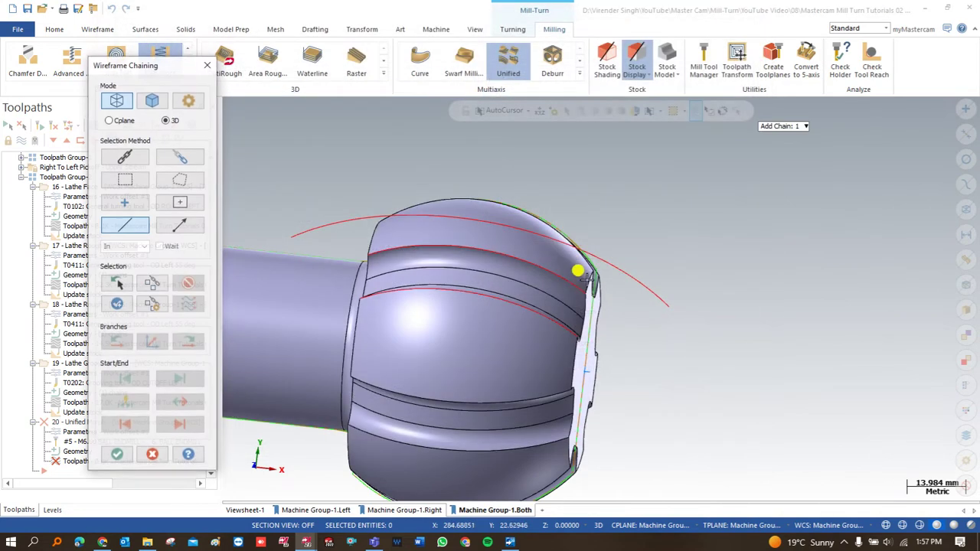
click(576, 272)
click(117, 455)
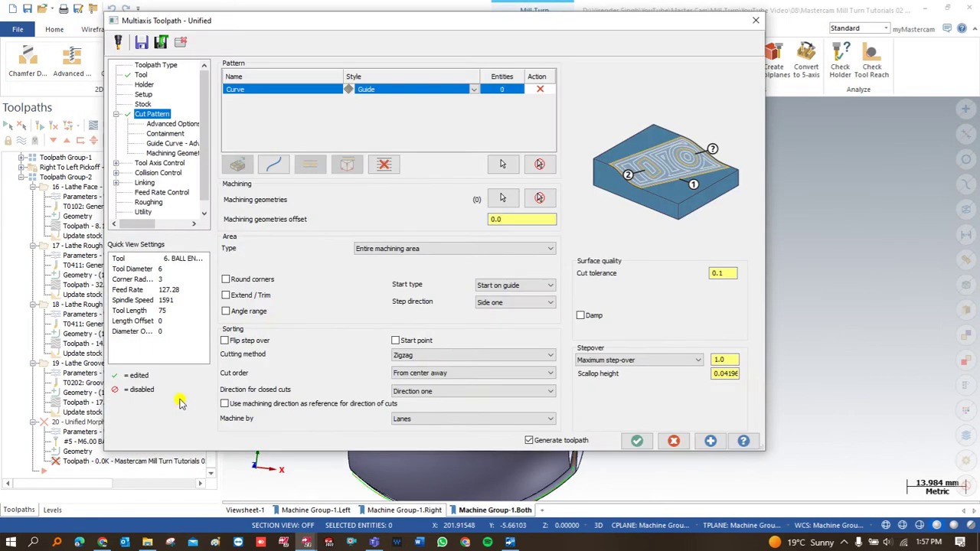
click(277, 165)
click(499, 166)
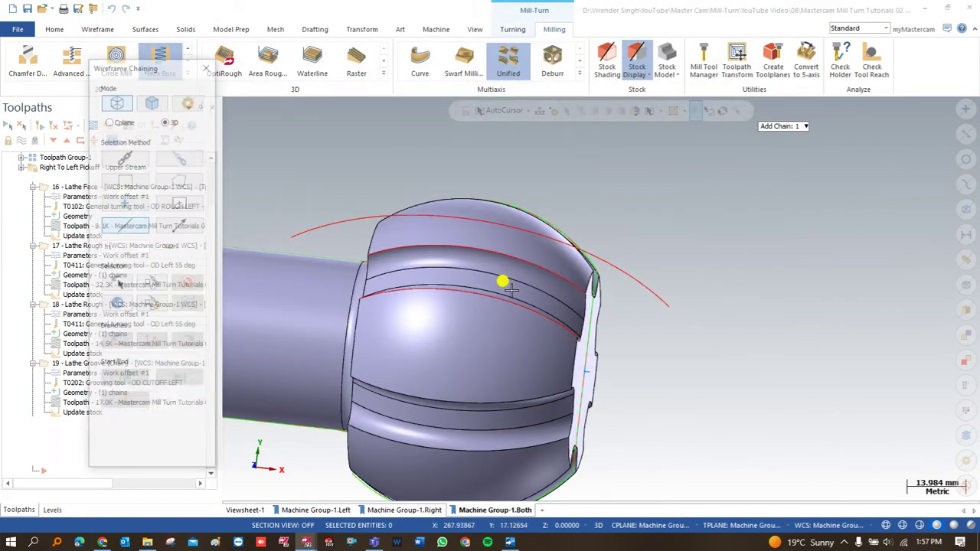
click(569, 324)
scroll(277, 285, up, 5)
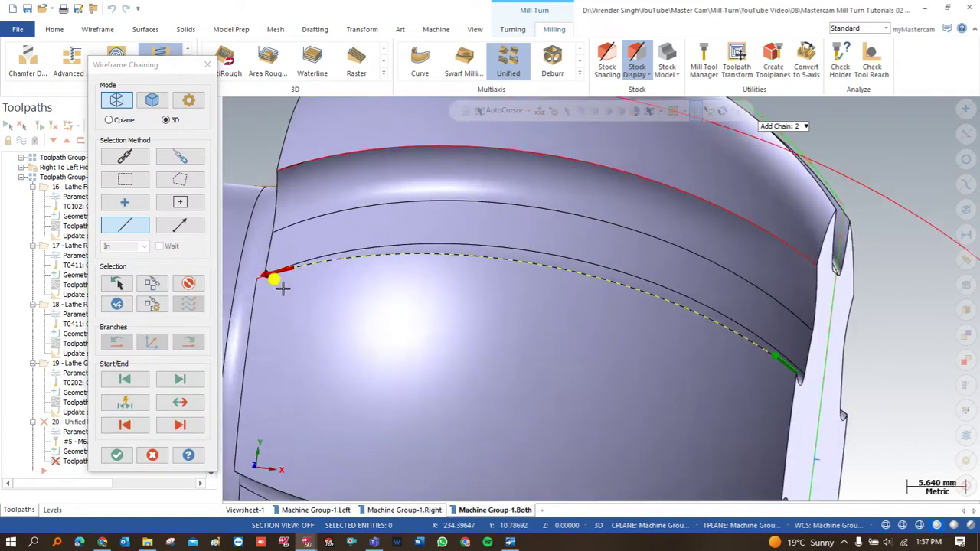
click(198, 288)
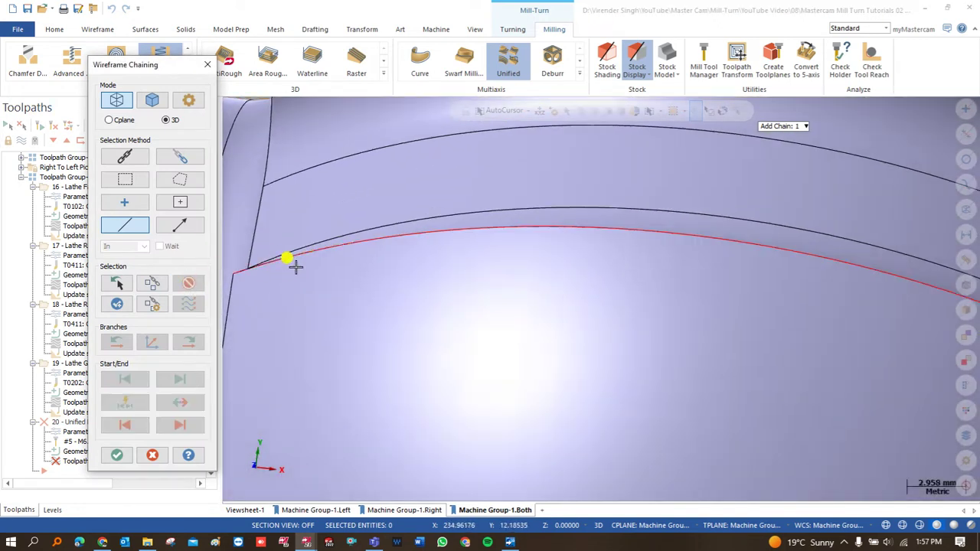
scroll(280, 265, down, 6)
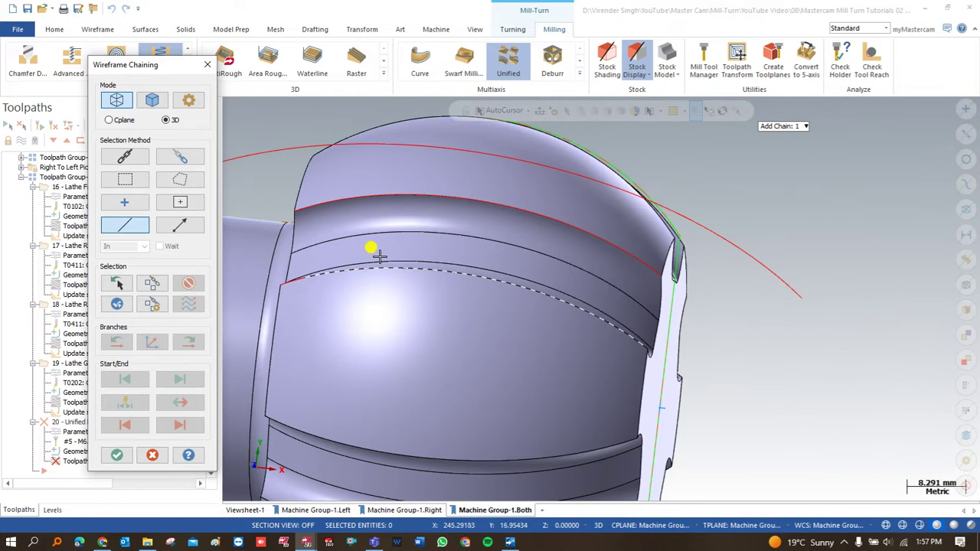
click(203, 64)
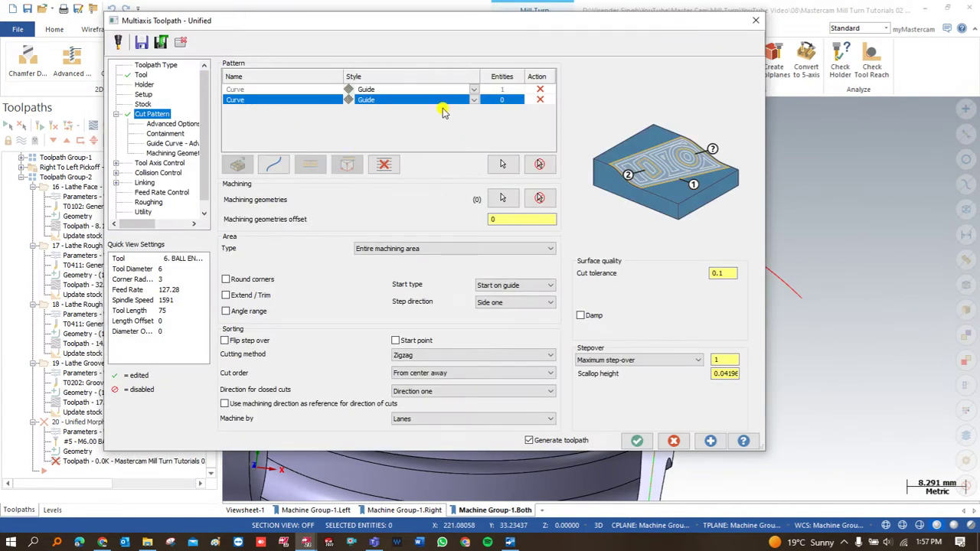
click(503, 89)
click(540, 91)
click(540, 91)
Add two Curve entries chaining the upper and lower red curves of the band
click(275, 164)
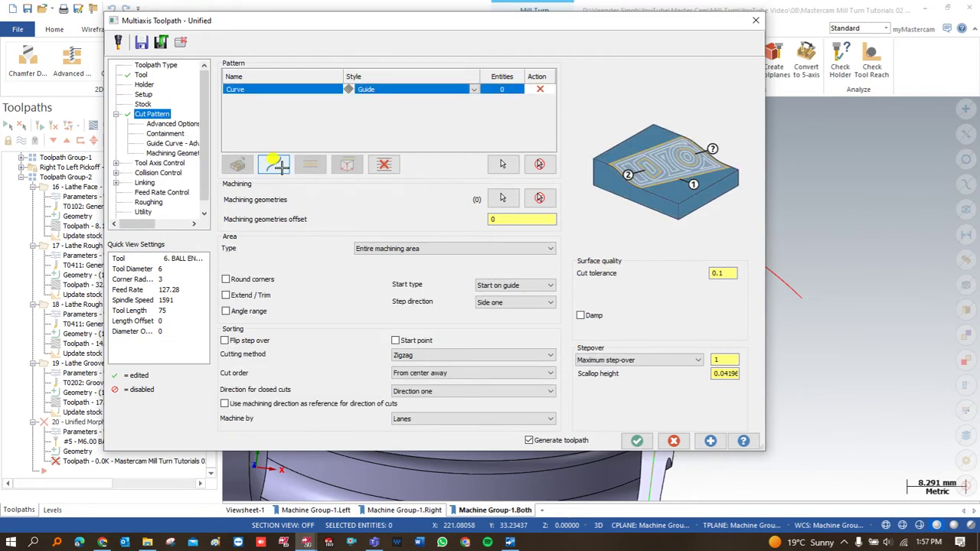
click(507, 166)
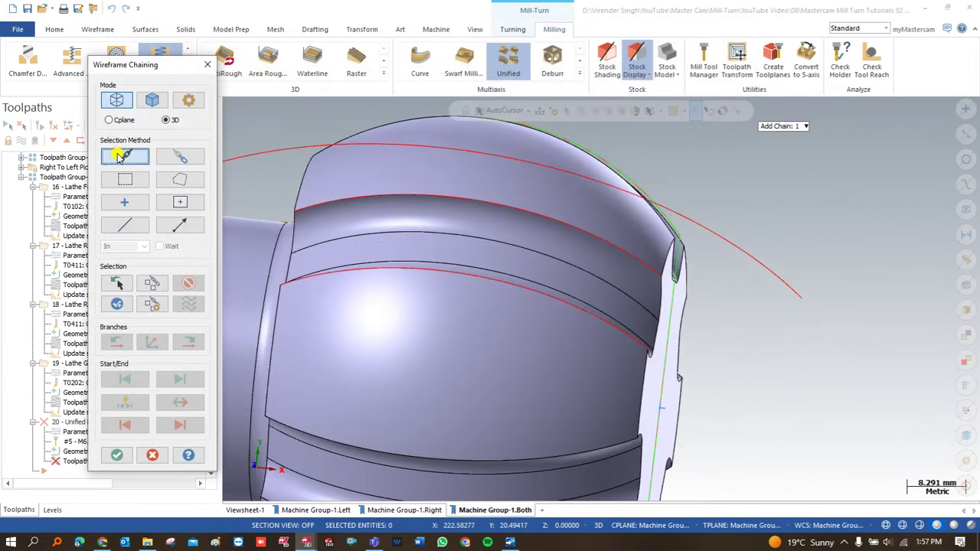
click(650, 257)
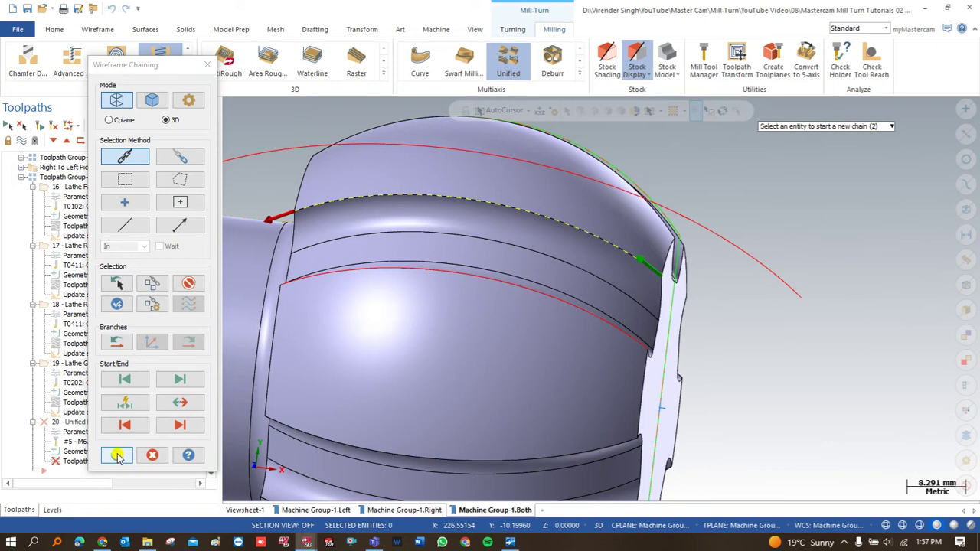
click(117, 456)
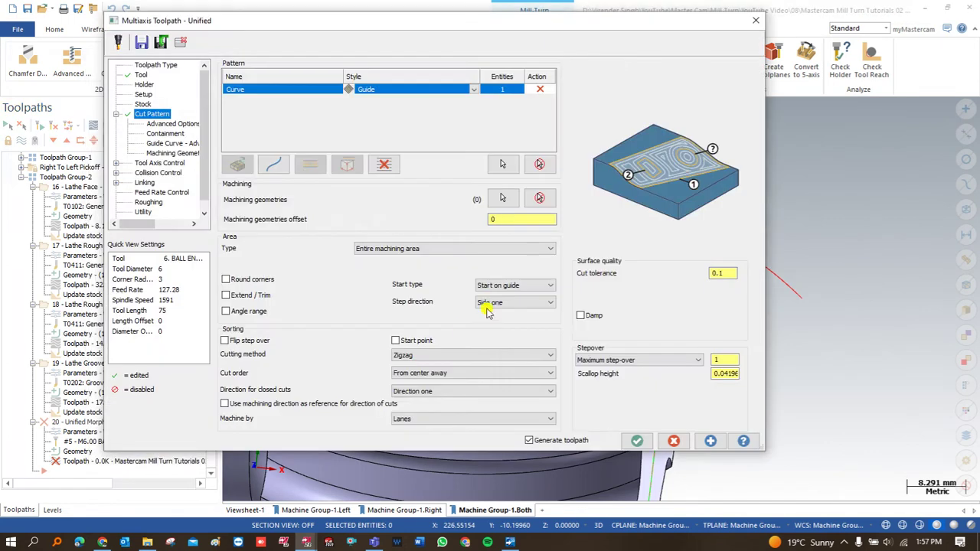
click(238, 166)
click(502, 164)
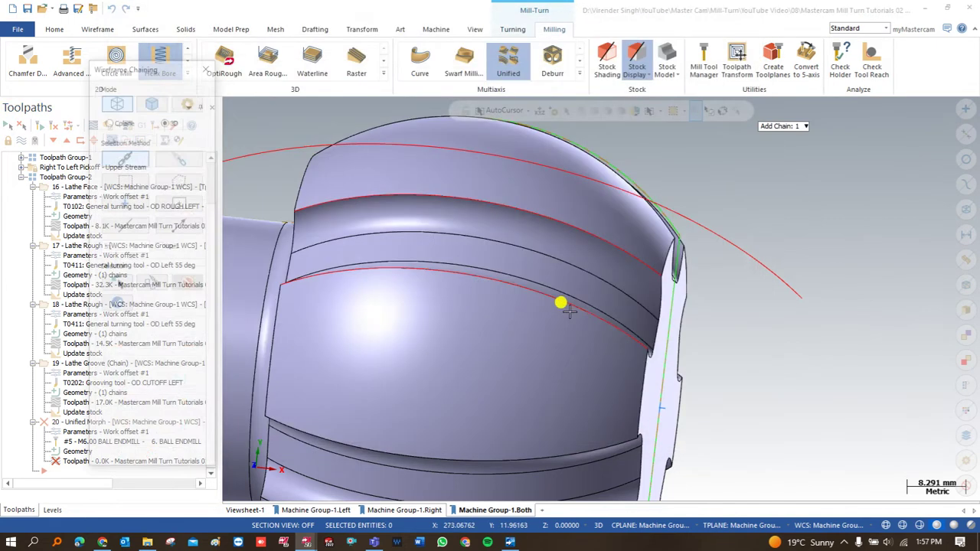
click(619, 325)
click(117, 455)
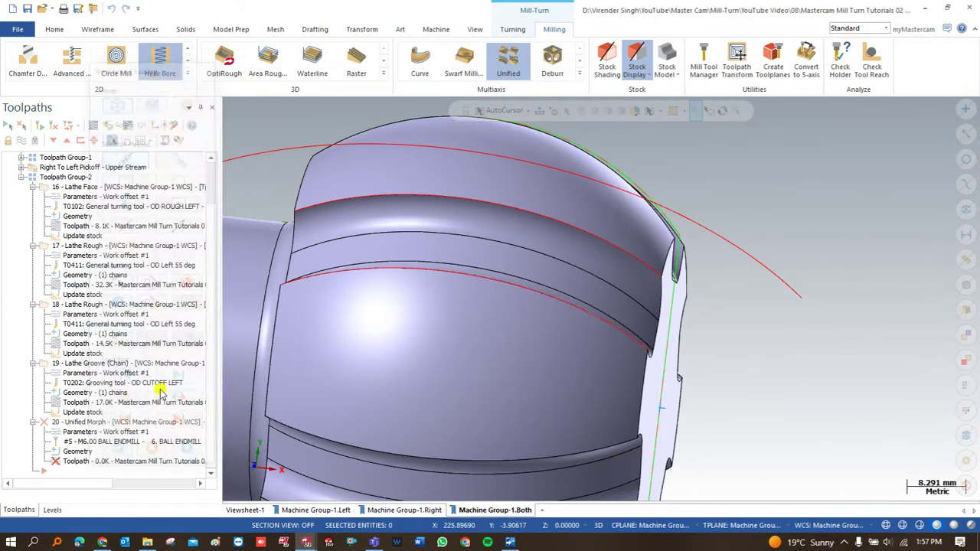
click(387, 95)
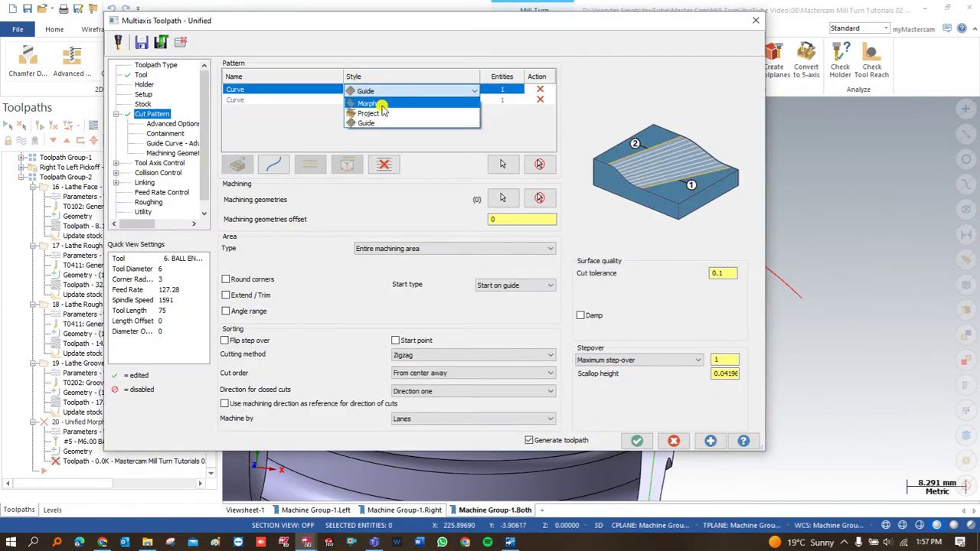
Set both pattern curves to Morph style and pick three ball surfaces as machining geometry
click(383, 110)
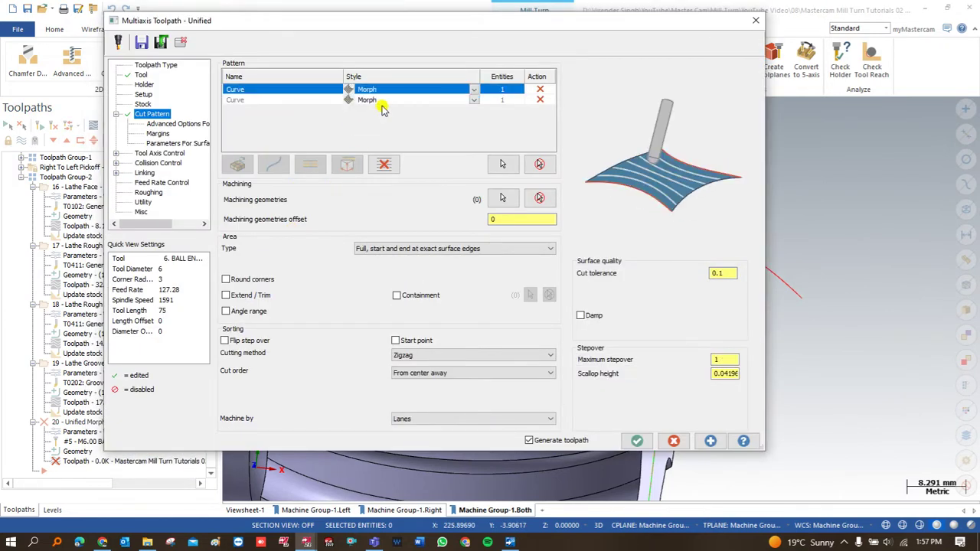
click(499, 199)
scroll(483, 261, up, 2)
scroll(471, 290, down, 2)
click(536, 136)
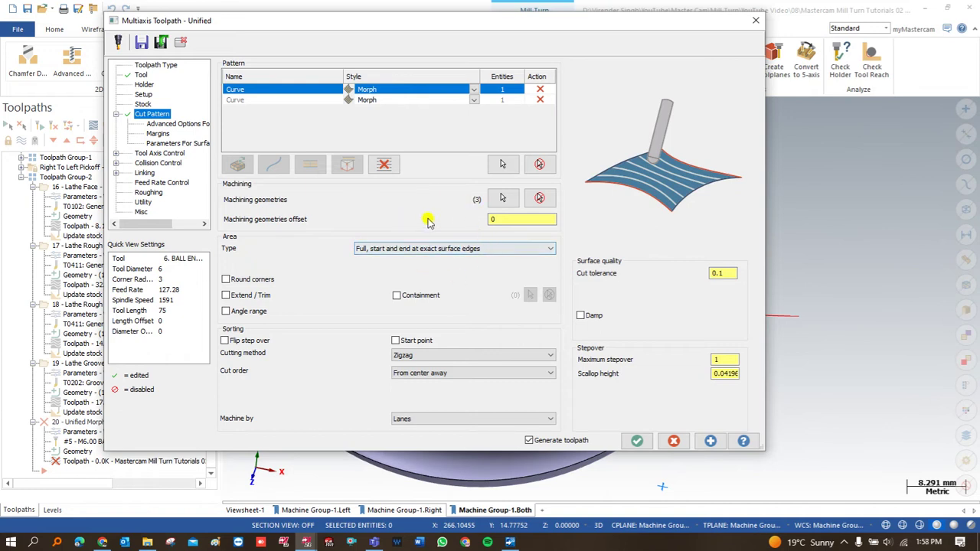
click(163, 153)
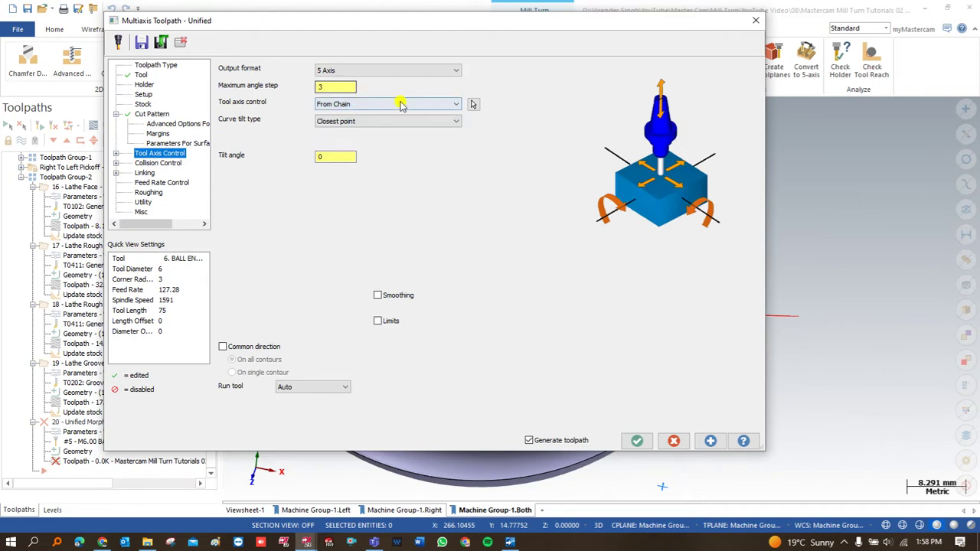
Chain the large arc above the ball, in reversed direction, as the tool-axis curve
click(475, 105)
scroll(462, 253, down, 2)
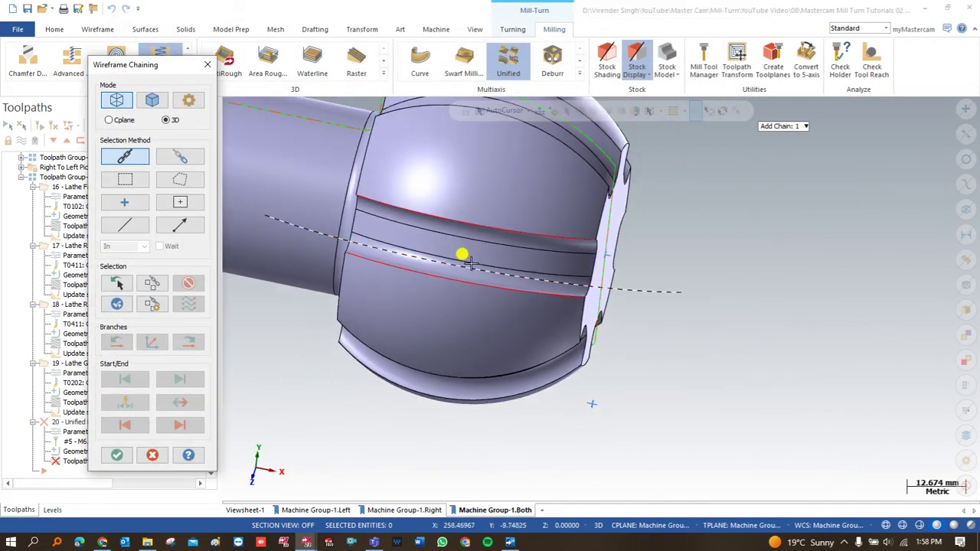
middle_drag(478, 196, 383, 196)
click(349, 210)
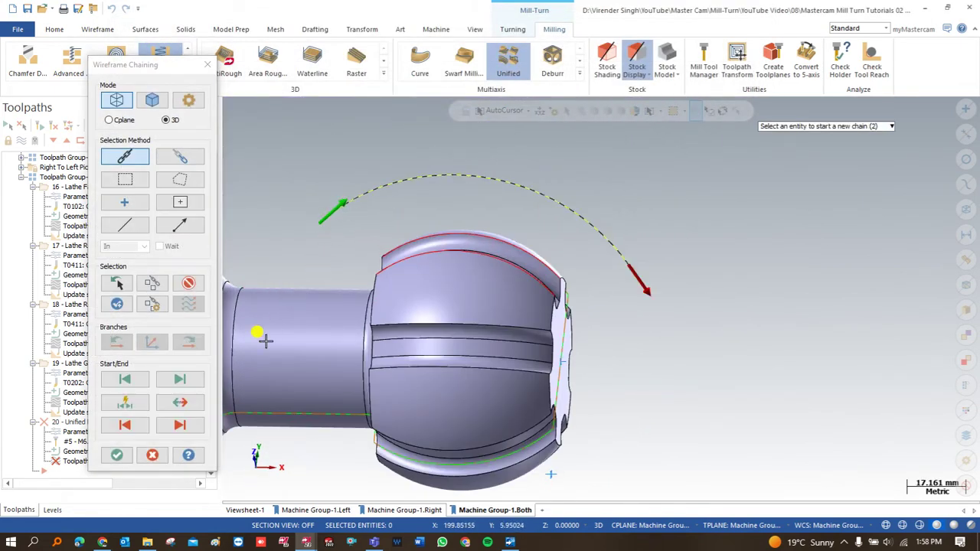
click(190, 283)
click(597, 287)
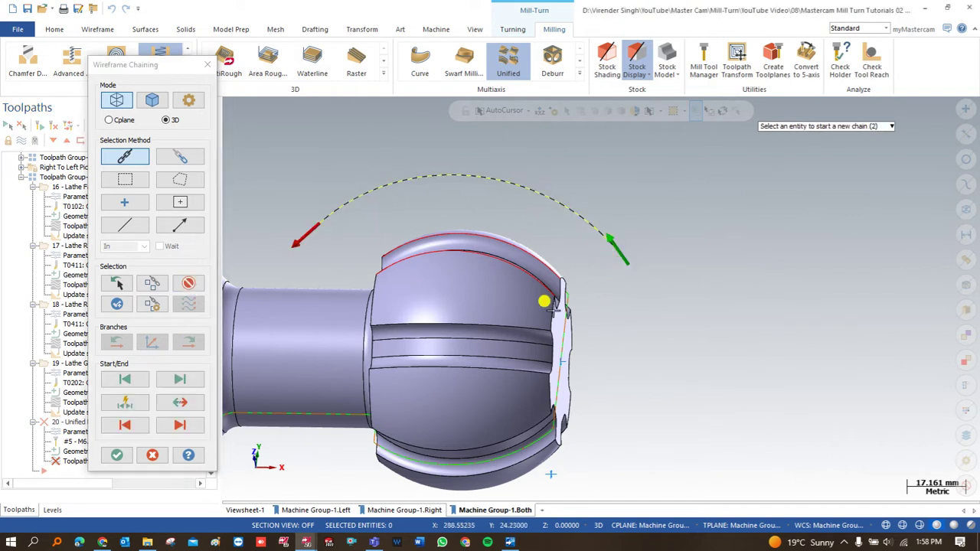
click(118, 454)
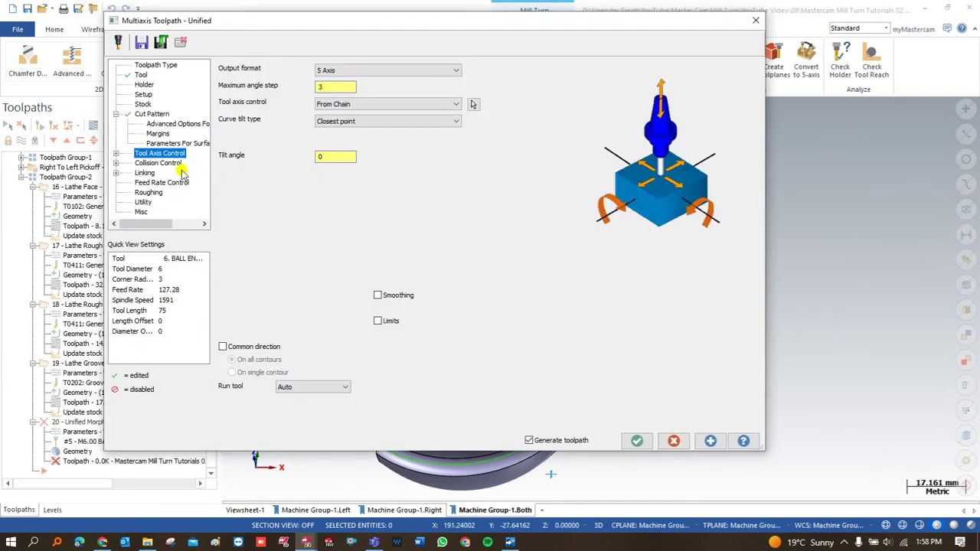
click(159, 163)
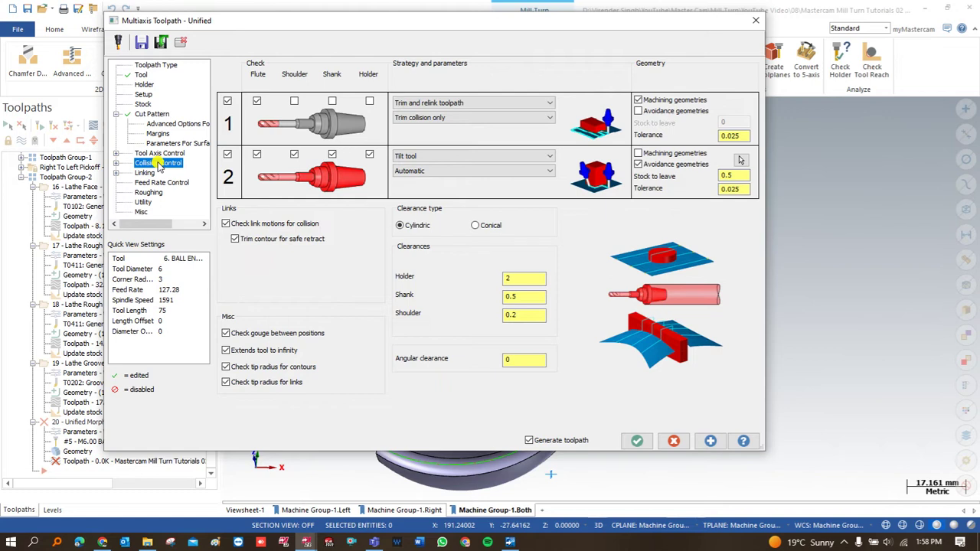
Disable collision check row 2 and Transform / Translate, then generate the Unified toolpath
click(228, 155)
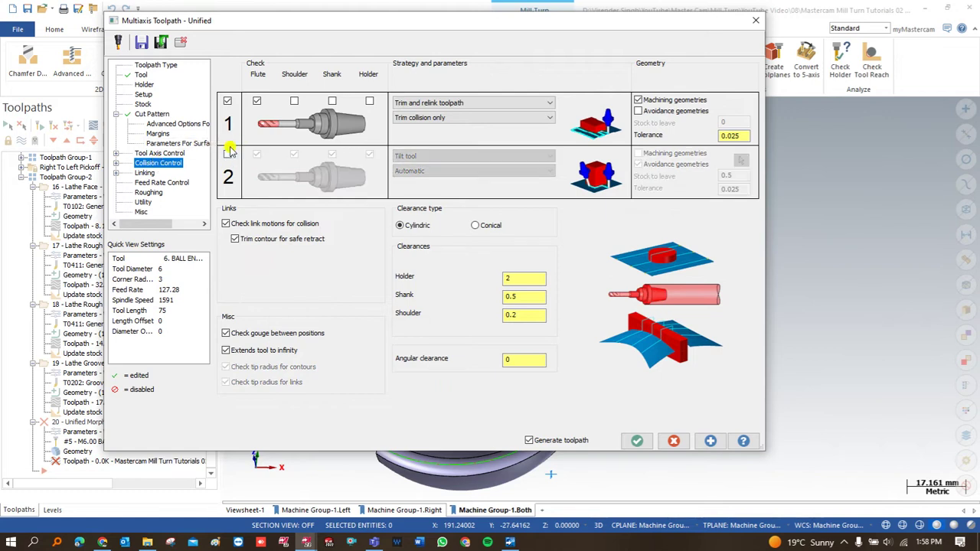
click(145, 173)
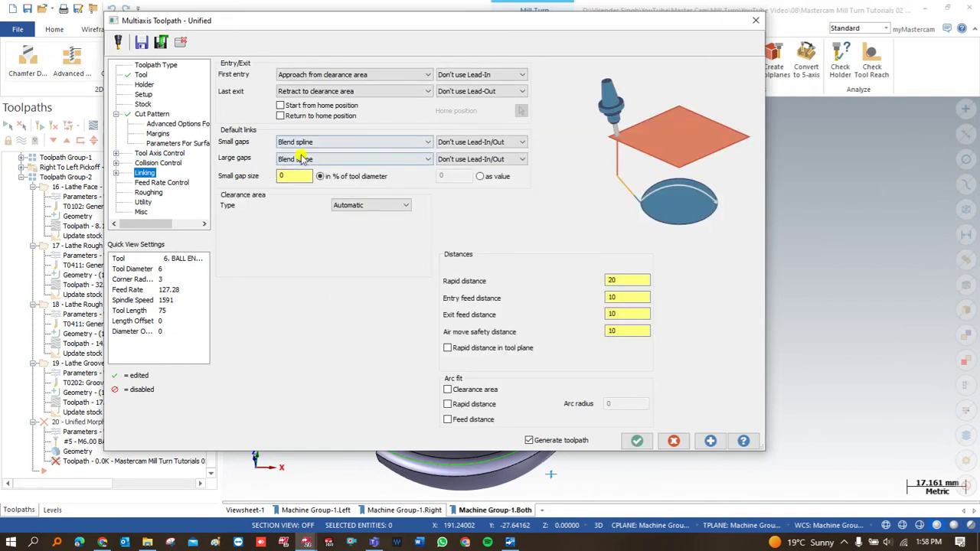
click(142, 202)
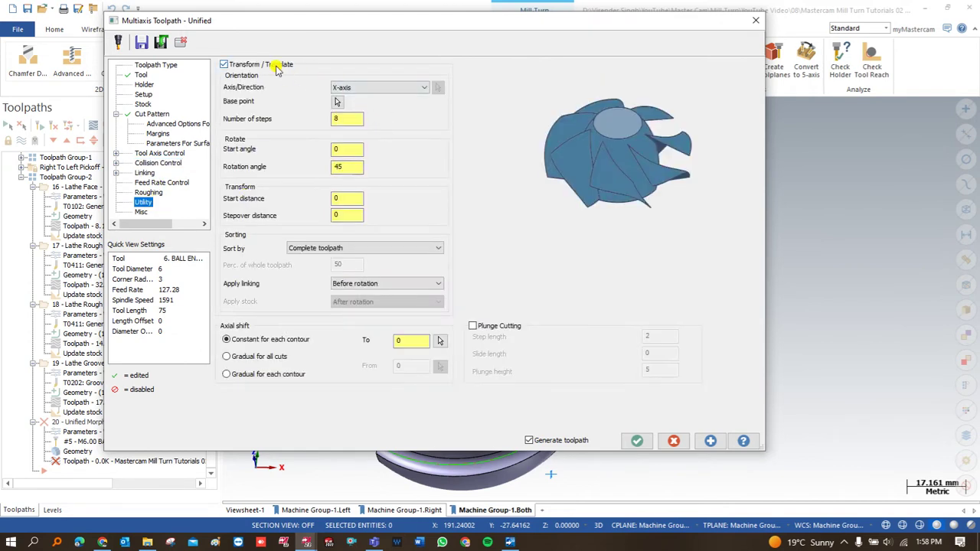
click(277, 66)
click(637, 440)
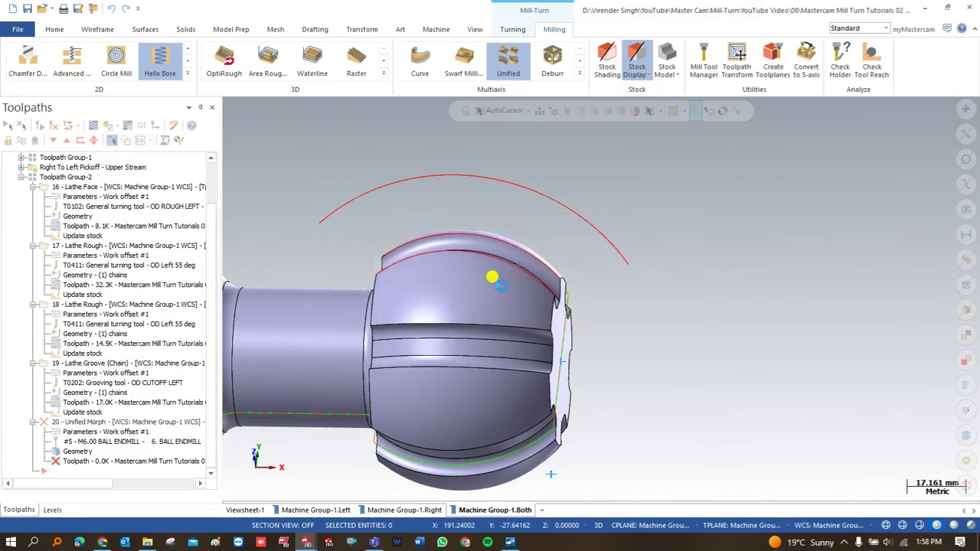
Orbit the ball part and backplot the Unified Morph toolpath to watch the groove being cut
scroll(483, 230, up, 5)
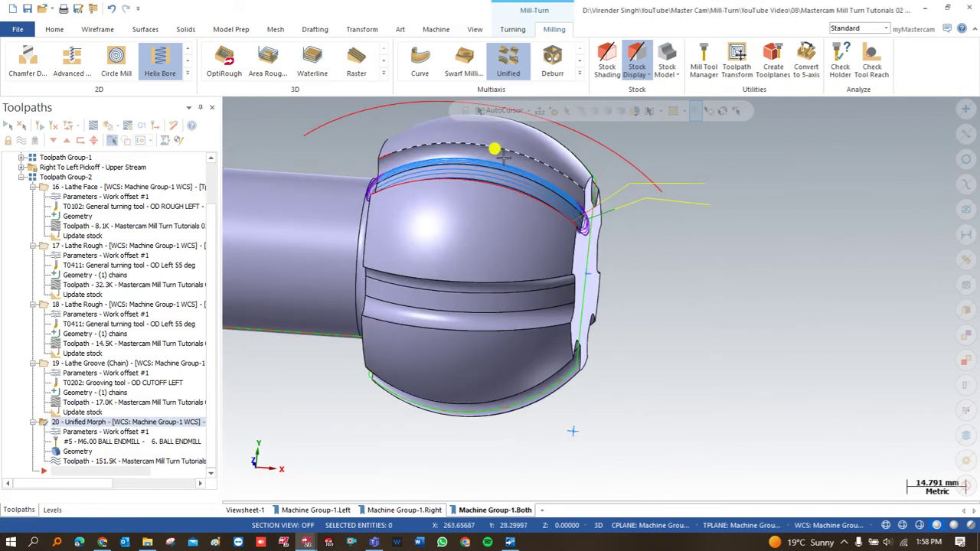
middle_drag(527, 231, 518, 199)
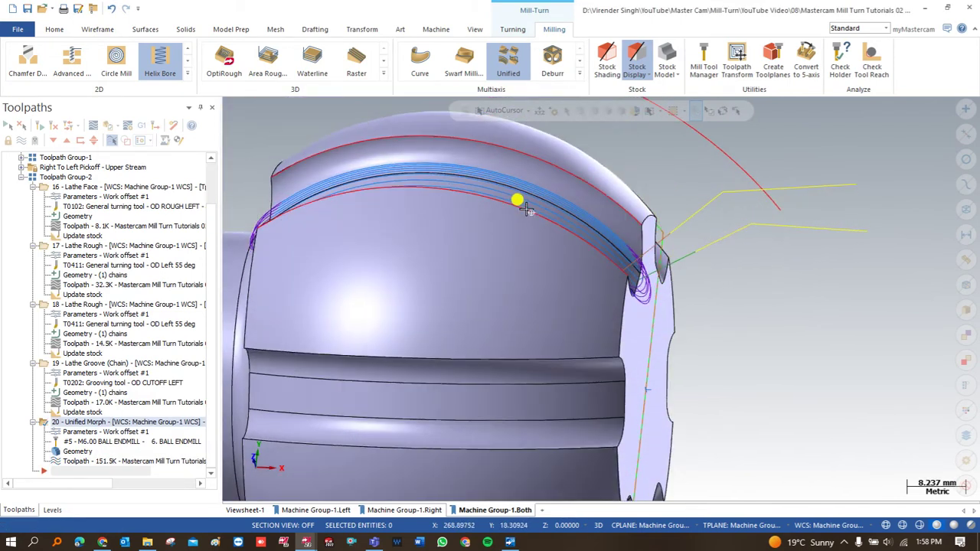
click(105, 126)
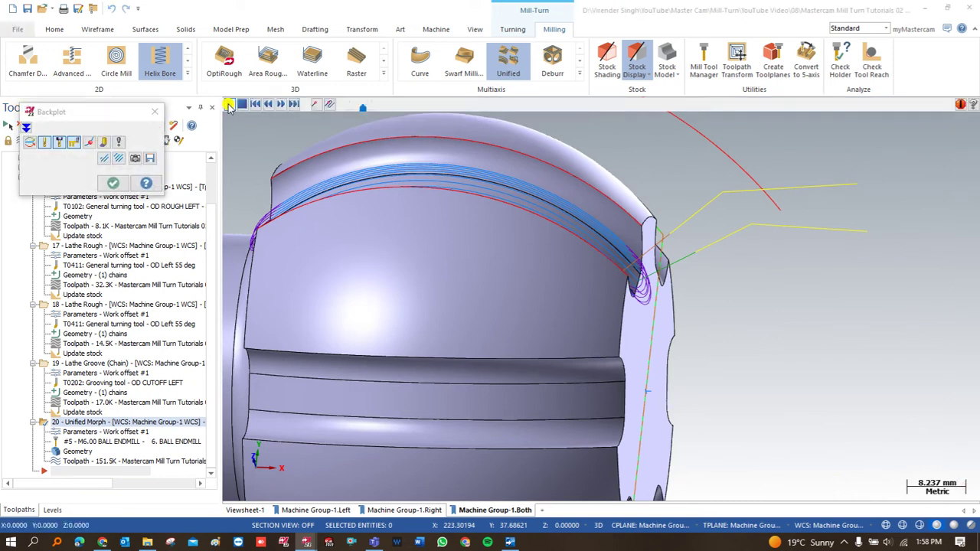
middle_drag(508, 278, 549, 282)
scroll(550, 282, down, 2)
scroll(549, 282, down, 2)
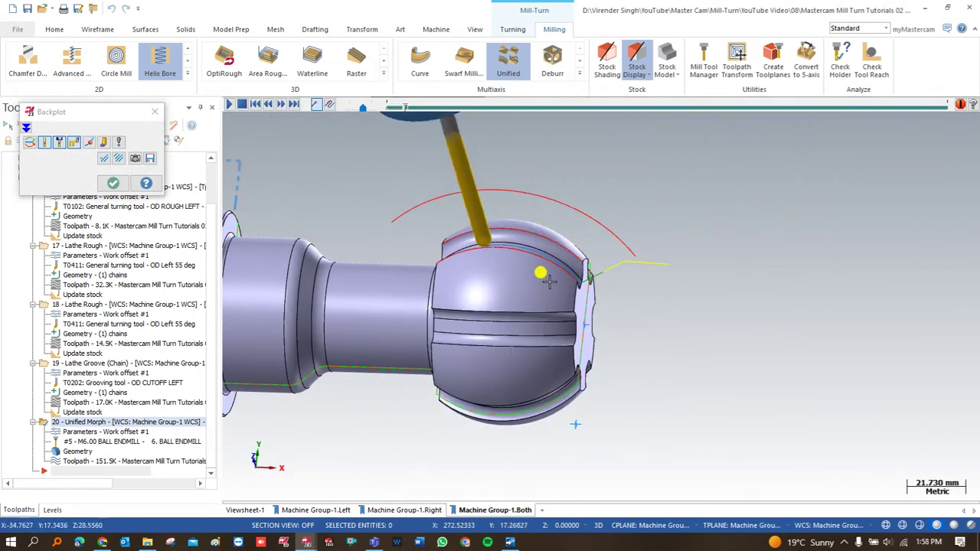
scroll(549, 282, down, 2)
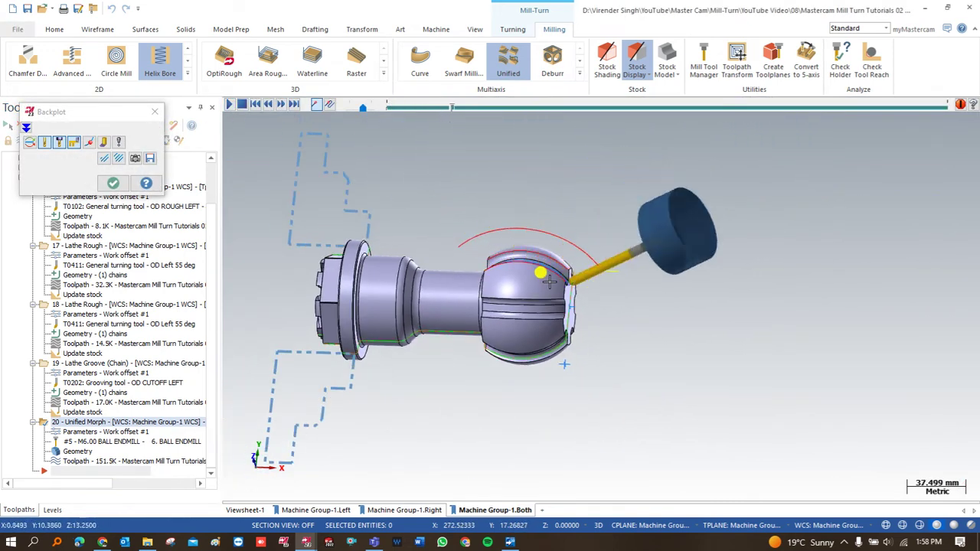
Watch the backplot from the Front view, then close the playback
right_click(601, 174)
click(622, 251)
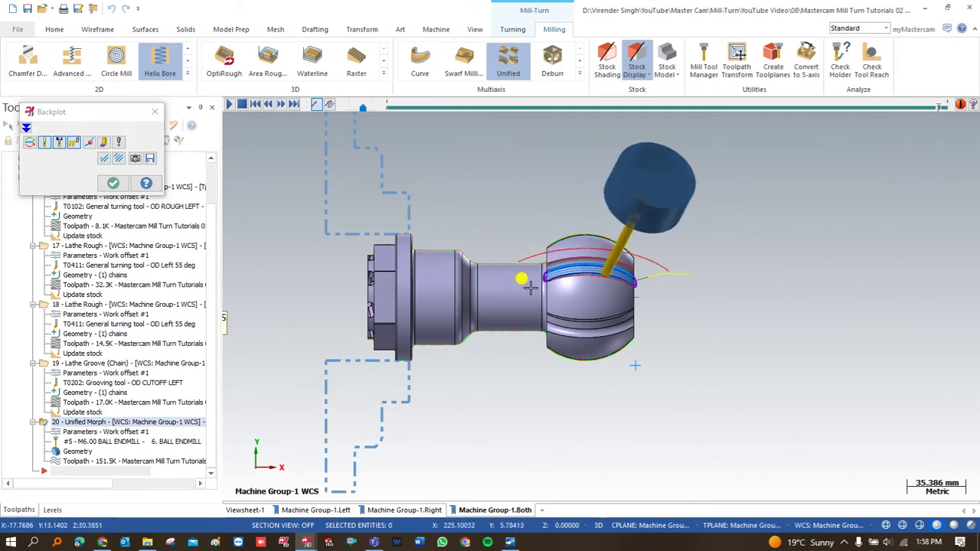
click(119, 187)
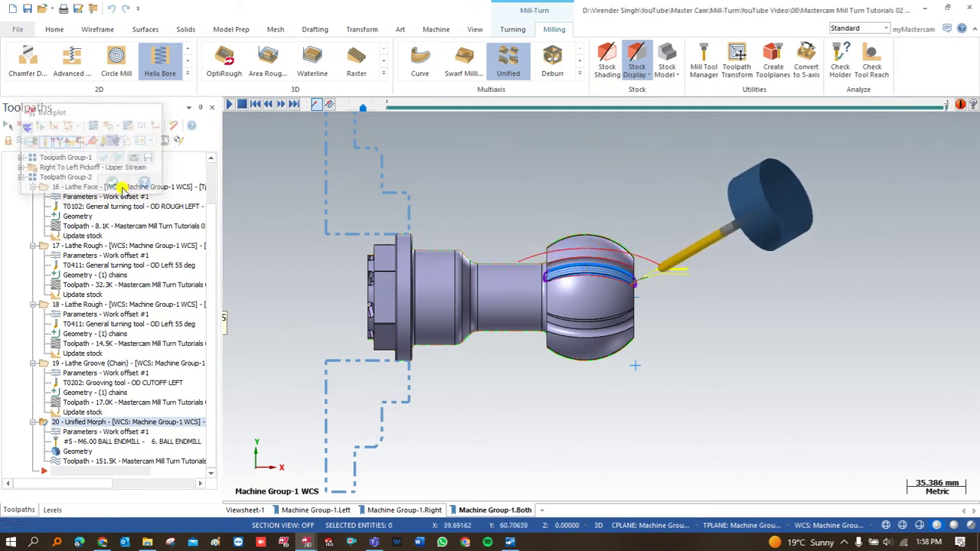
Limit the Unified Morph tool axis in the XZ plane to b1=0 and b2=90 degrees, and regenerate
click(67, 433)
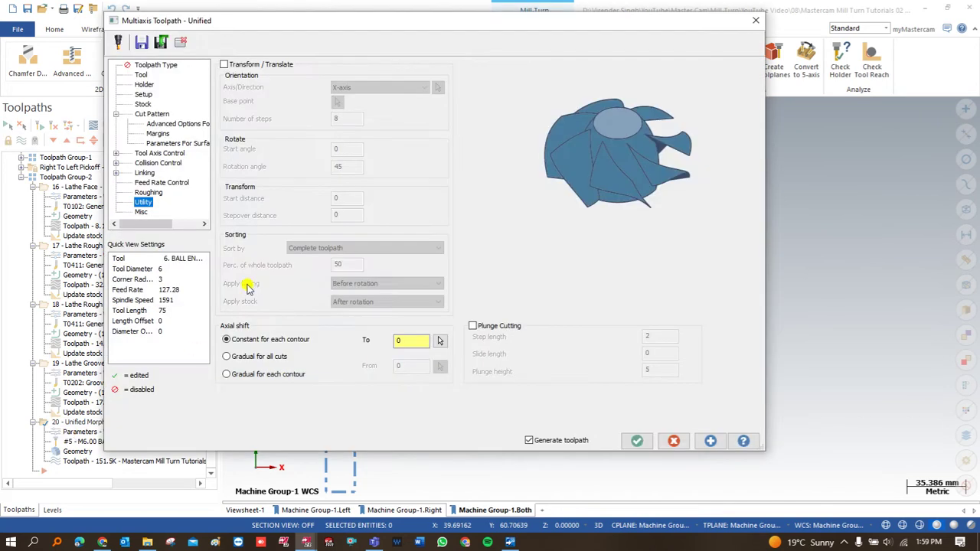
click(146, 154)
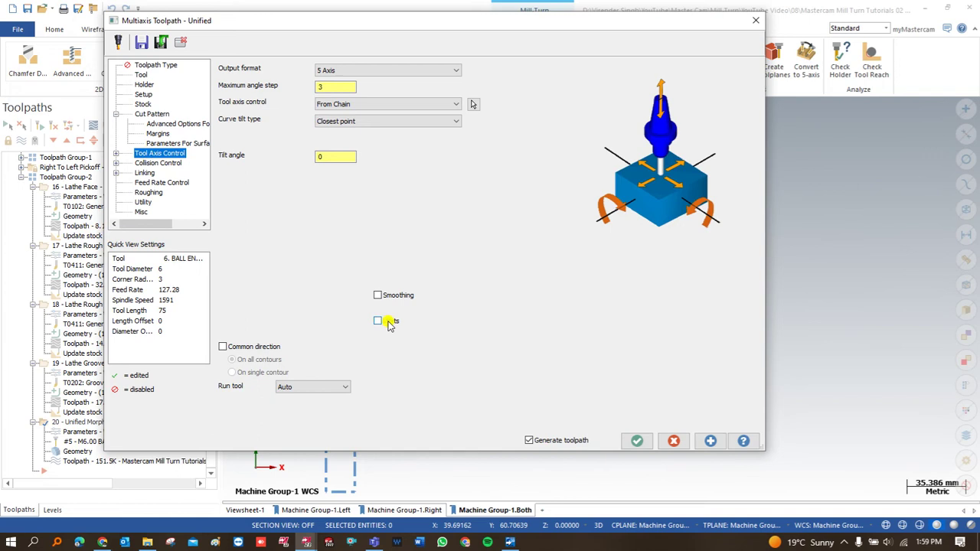
click(378, 321)
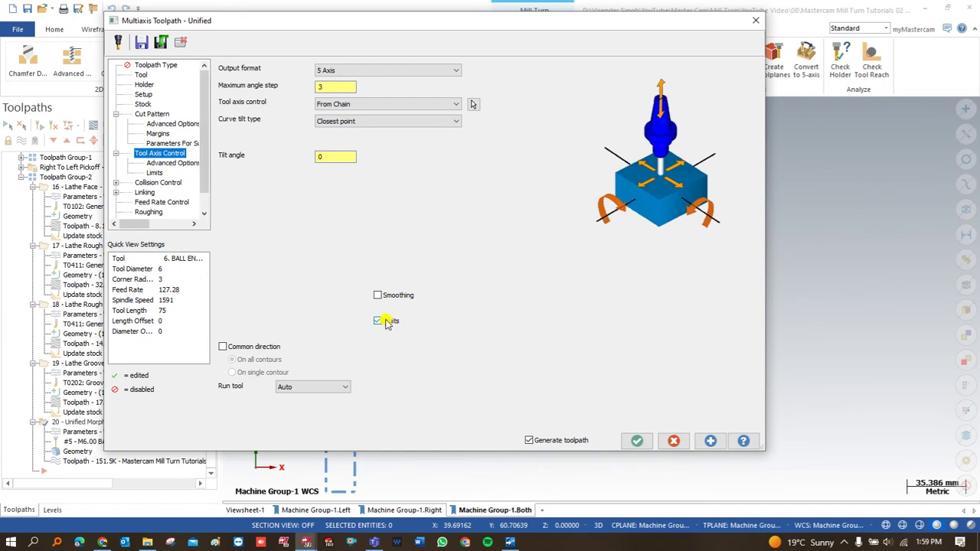
click(157, 173)
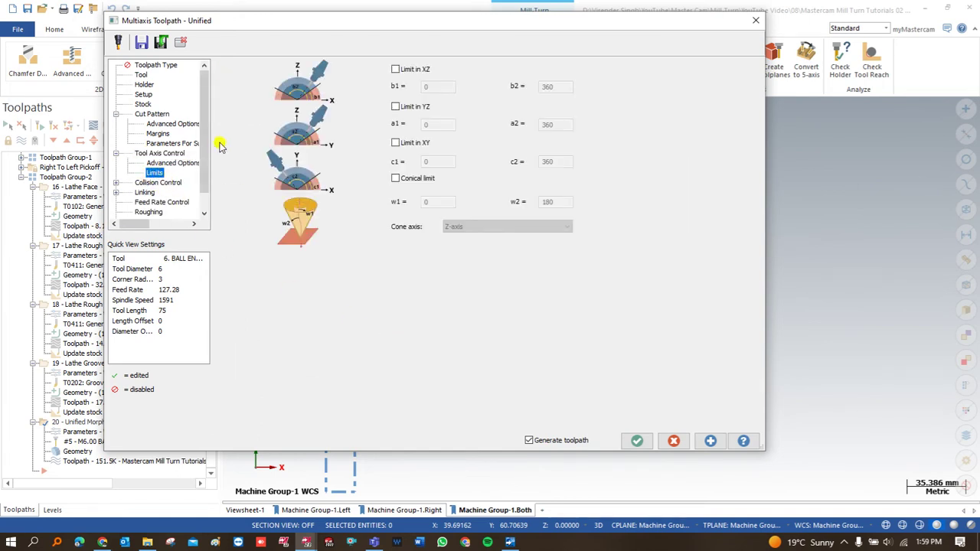
click(395, 70)
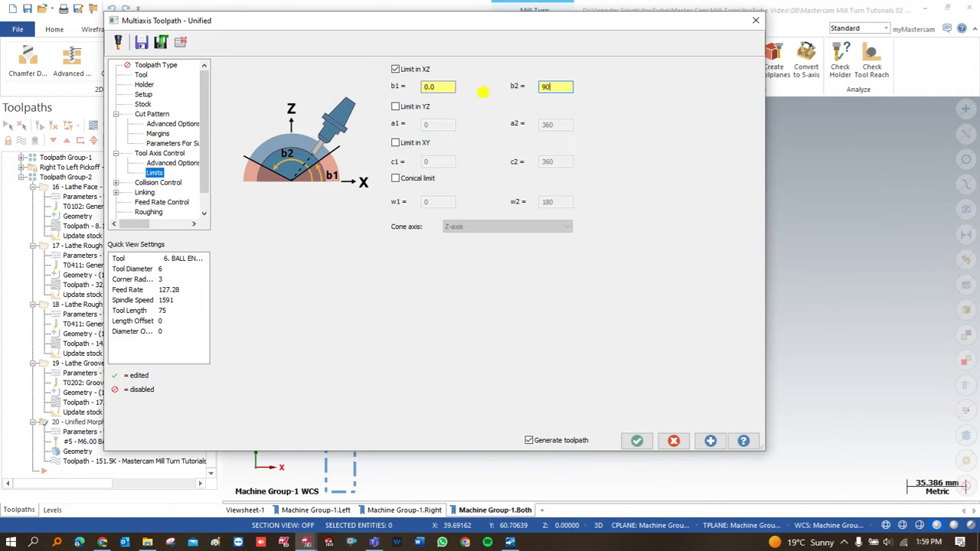
click(637, 441)
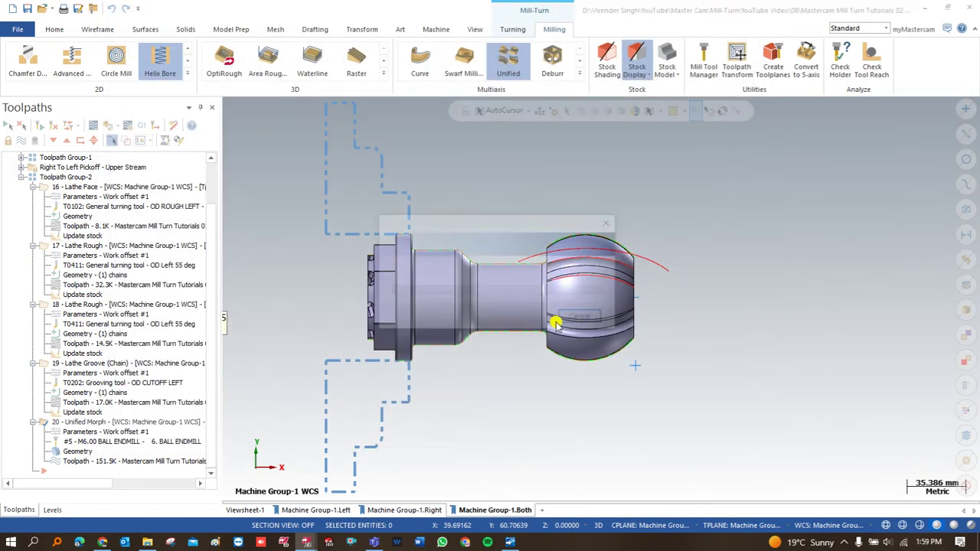
scroll(582, 260, up, 2)
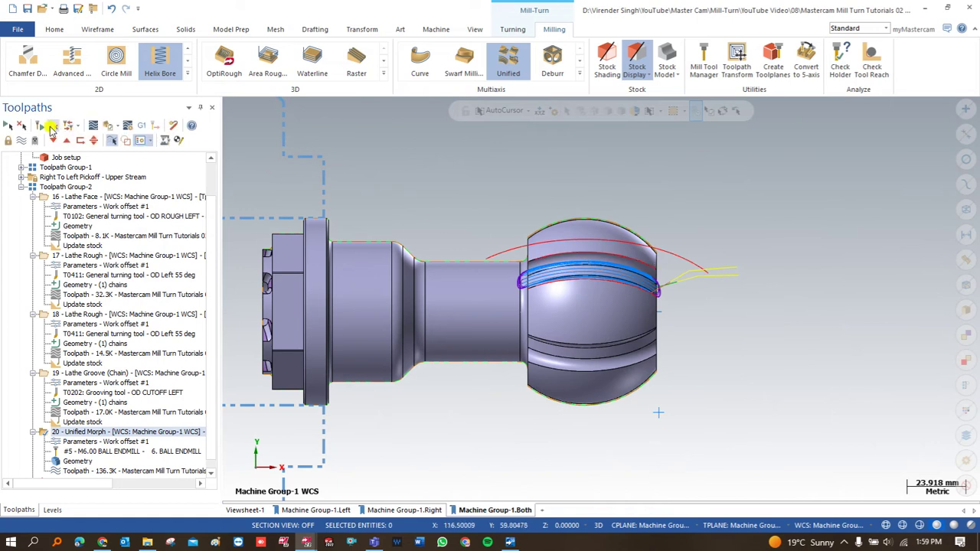
click(94, 126)
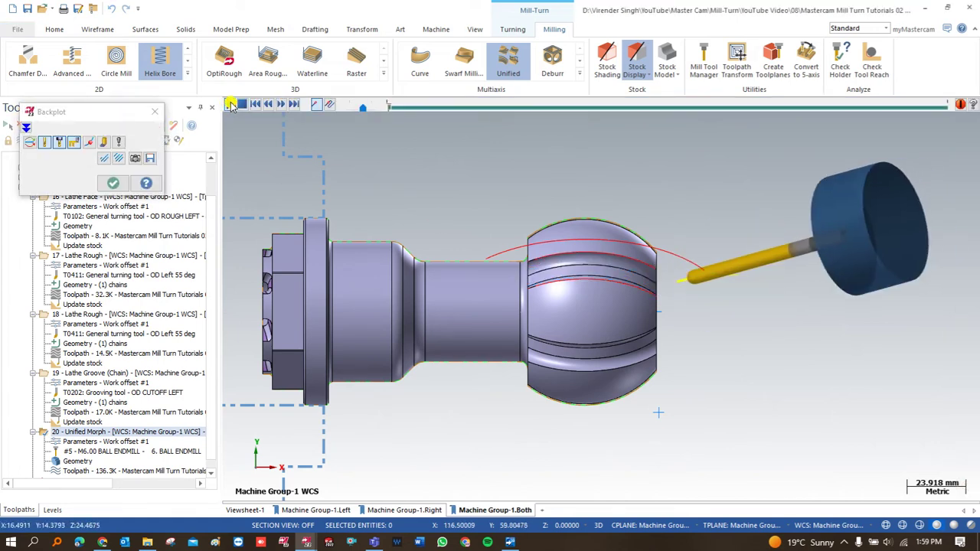
click(234, 103)
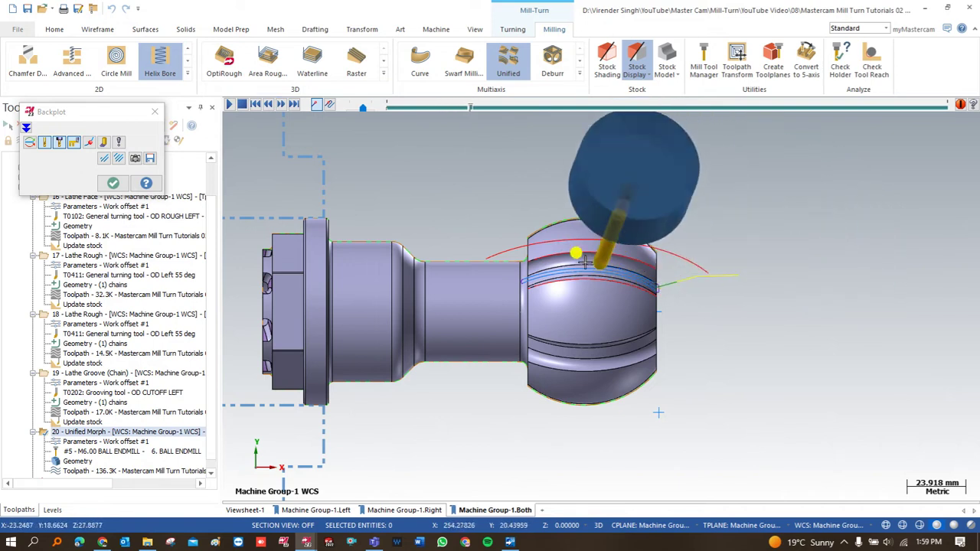
scroll(353, 259, down, 3)
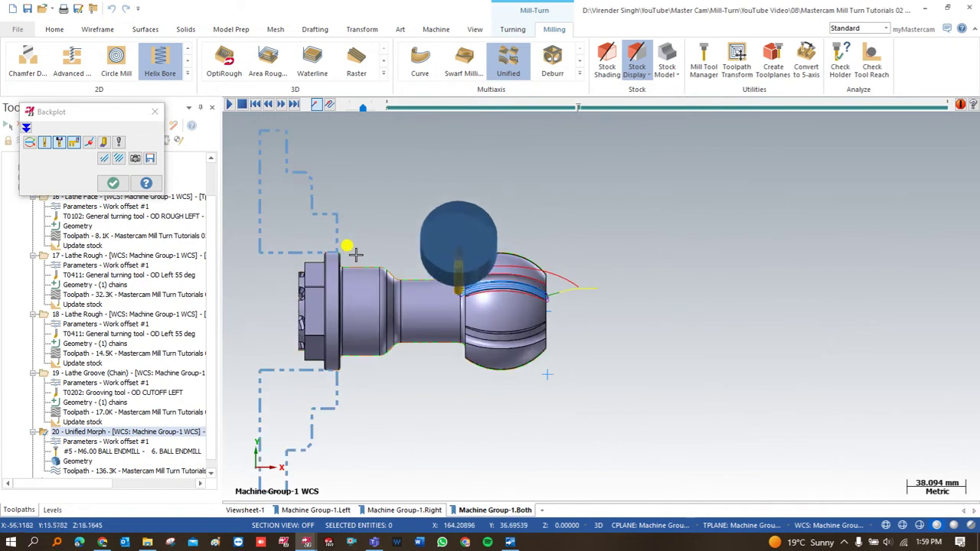
scroll(356, 255, down, 1)
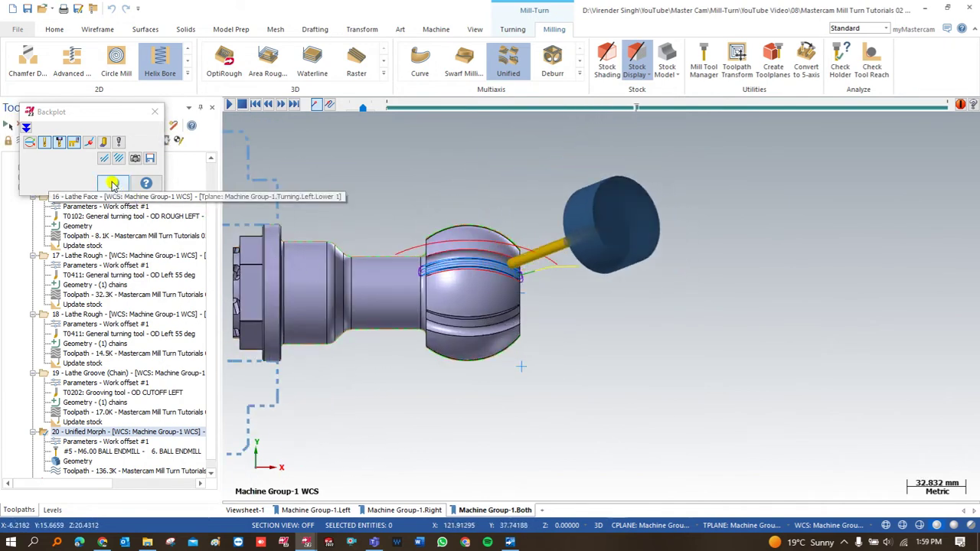
click(112, 183)
middle_drag(454, 314, 496, 278)
scroll(501, 281, up, 4)
scroll(485, 227, down, 2)
middle_drag(485, 228, 657, 261)
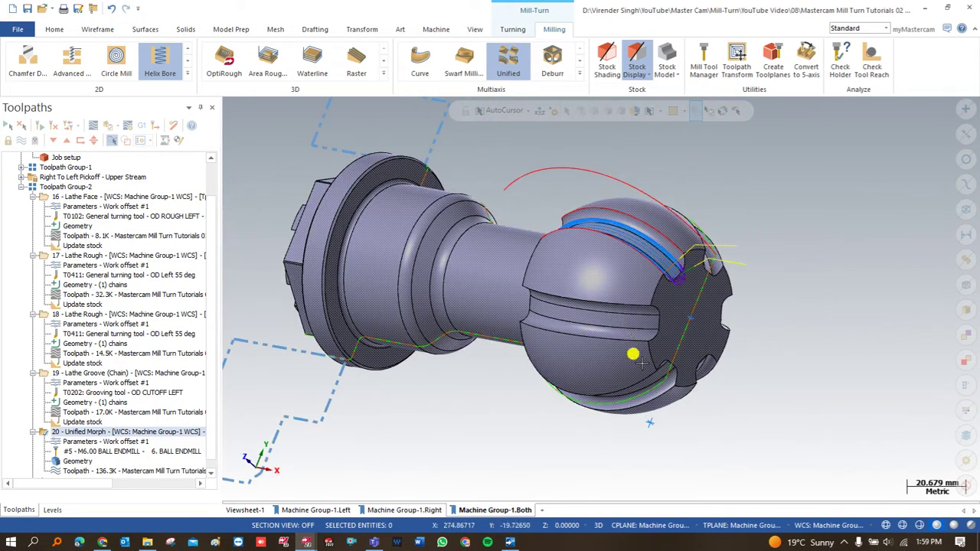
Transform operation 20 into 6 copies rotated 60° about the X axis, and regenerate the toolpath
click(105, 442)
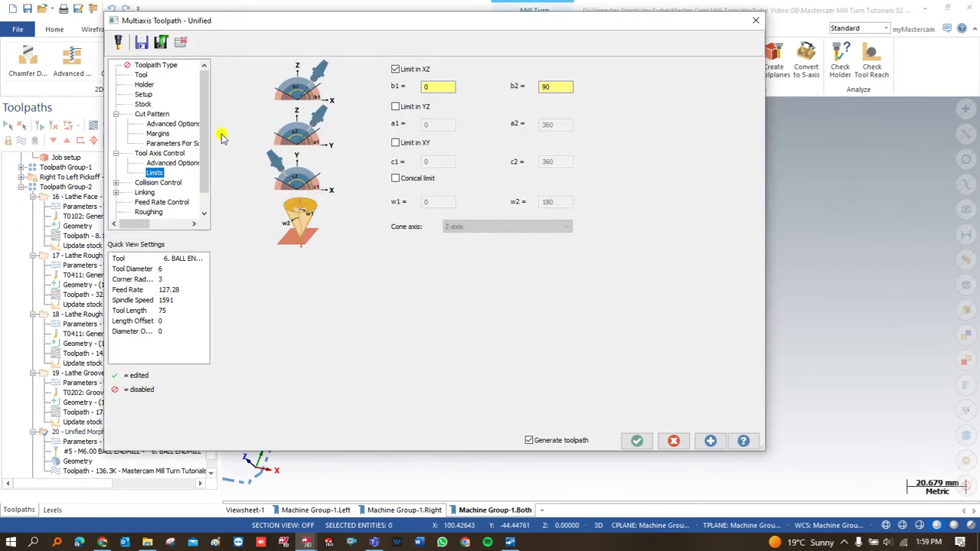
click(146, 193)
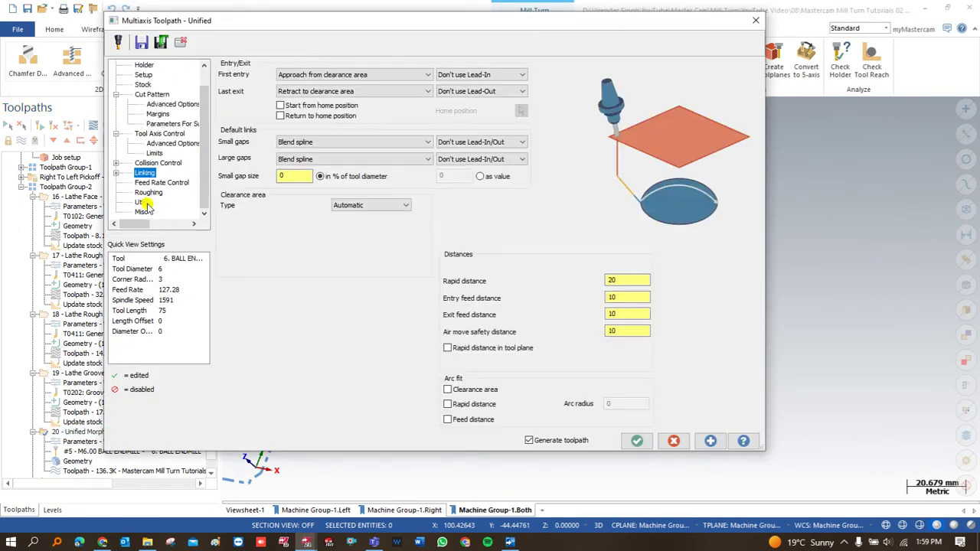
scroll(142, 199, down, 1)
click(142, 202)
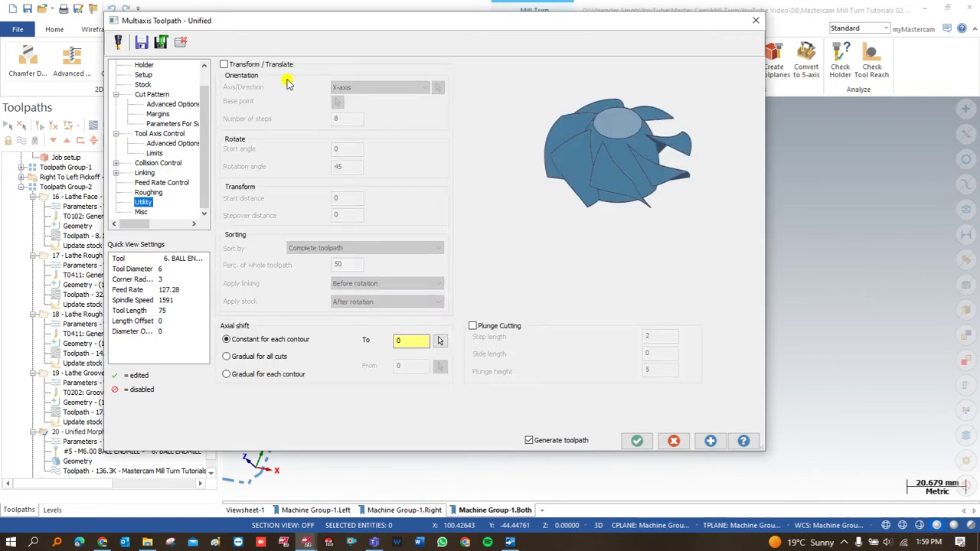
click(252, 64)
double_click(334, 120)
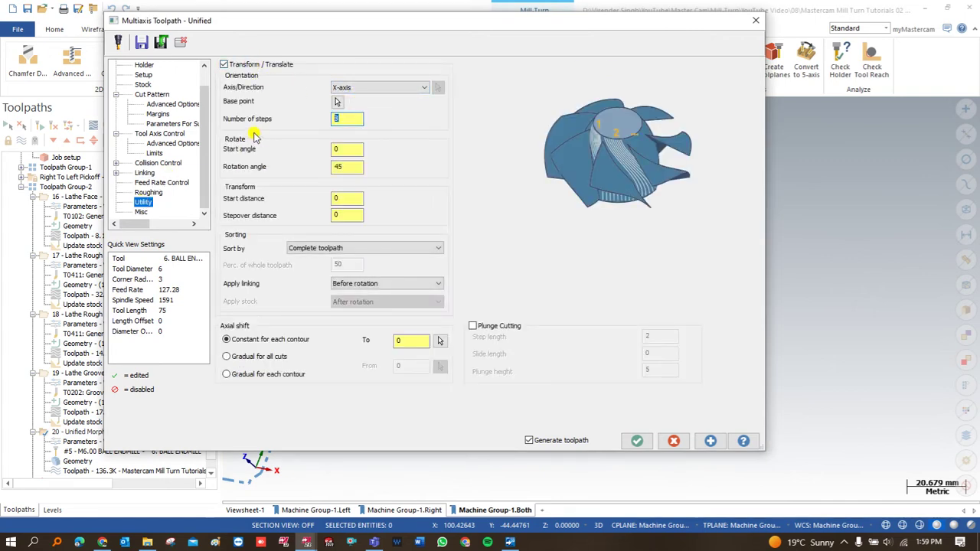
click(350, 170)
text(45)
key(Return)
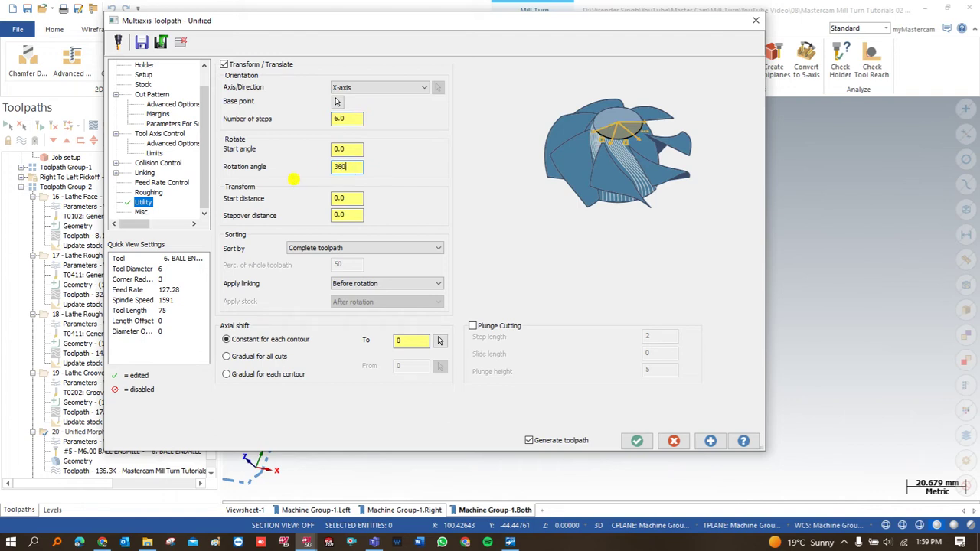
key(Tab)
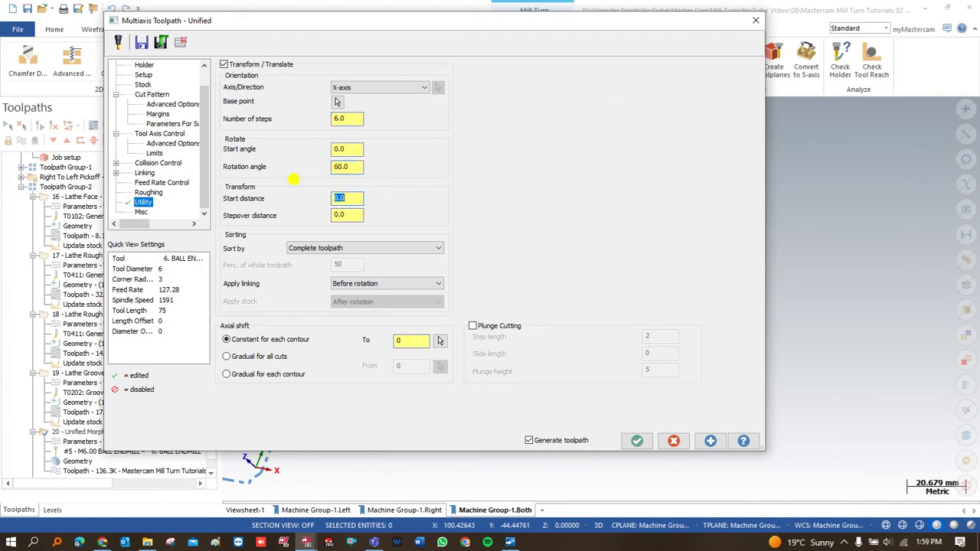
click(638, 440)
scroll(652, 275, up, 2)
Orbit and zoom to inspect the six grooves, switch to a standard view, and select all operations
middle_drag(651, 276, 663, 309)
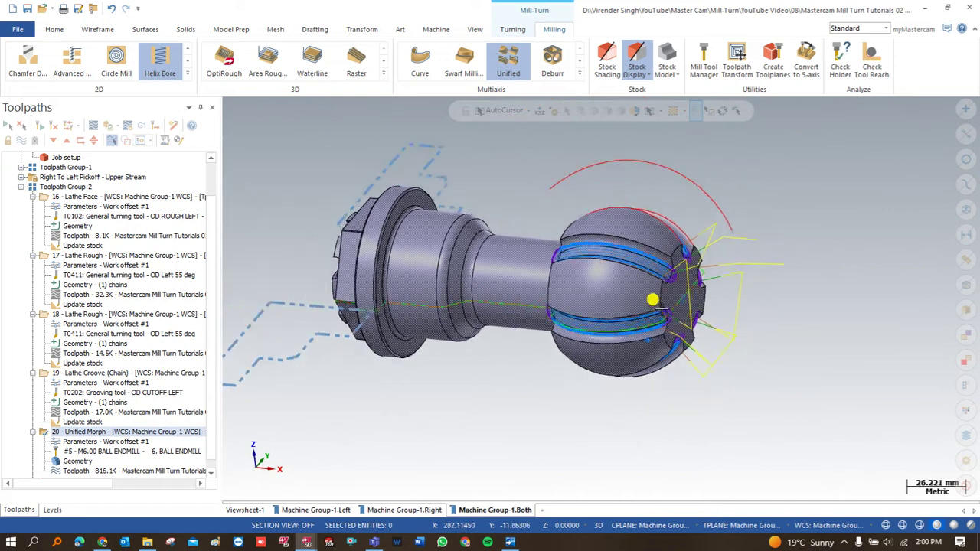
scroll(534, 172, up, 2)
right_click(533, 172)
click(553, 236)
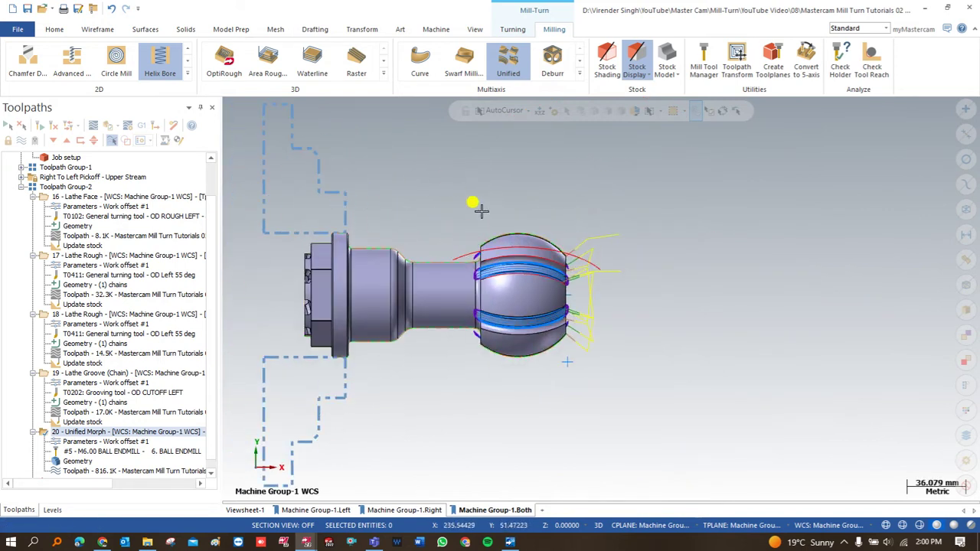
click(9, 127)
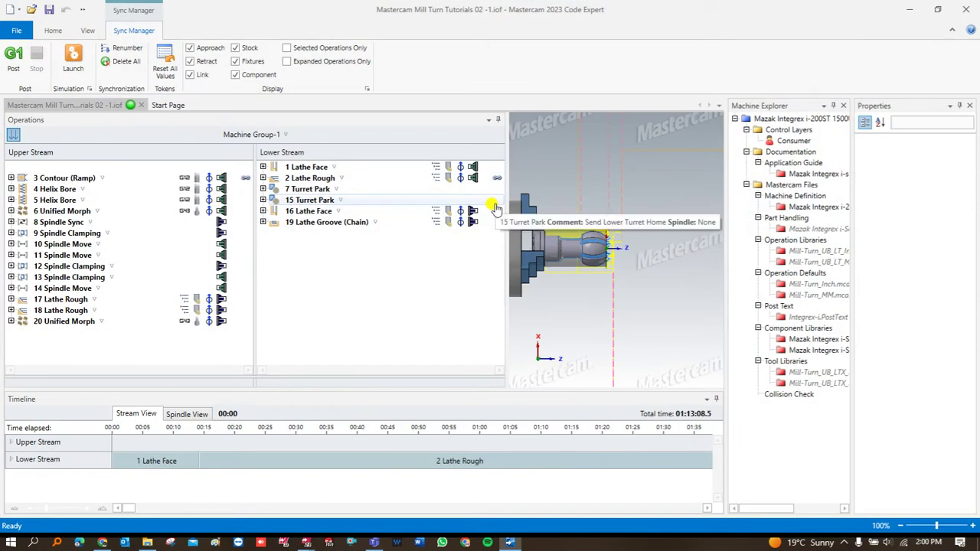
Expand all operations and link 6 Unified Morph's end to 15 Turret Park's reference return as Sync 951
right_click(307, 200)
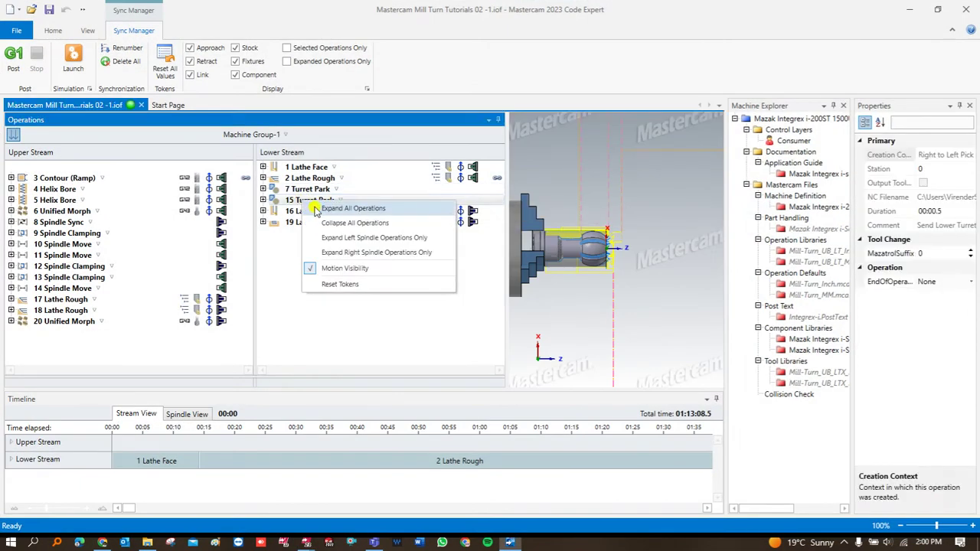
click(322, 209)
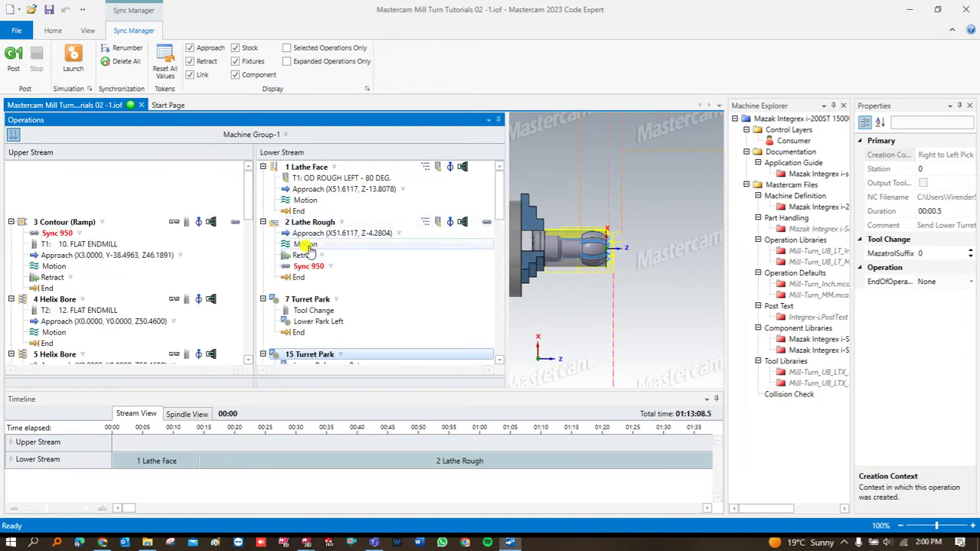
scroll(69, 283, down, 3)
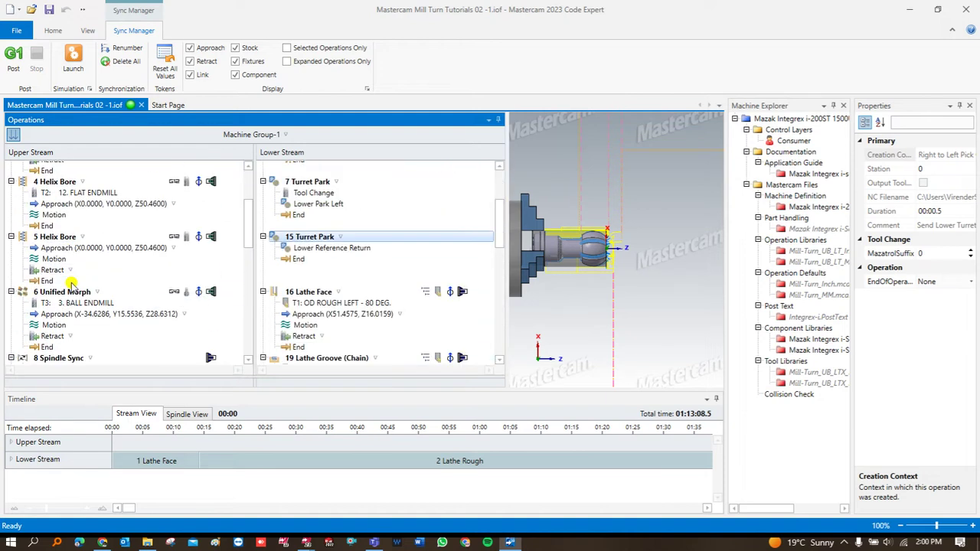
scroll(71, 283, down, 1)
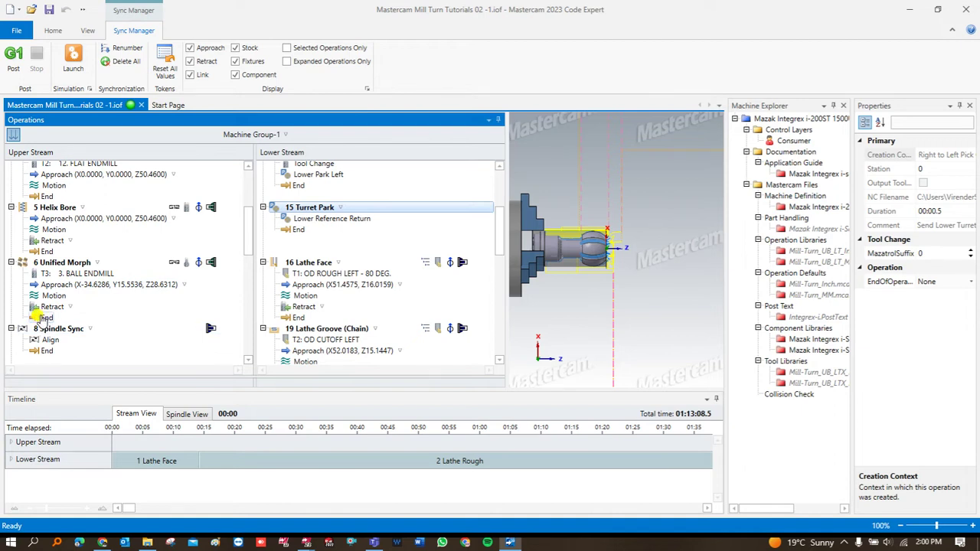
drag(40, 317, 243, 250)
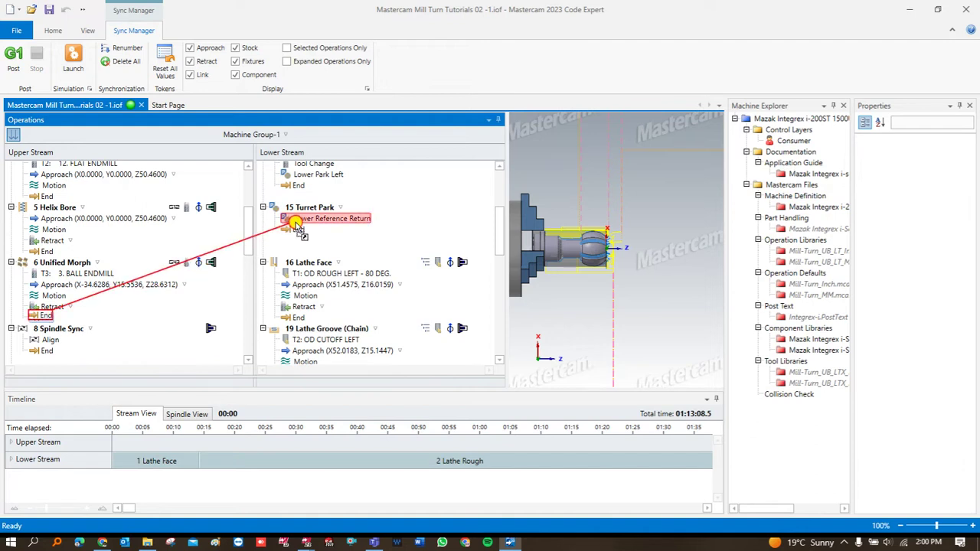
drag(297, 230, 298, 229)
scroll(297, 226, up, 3)
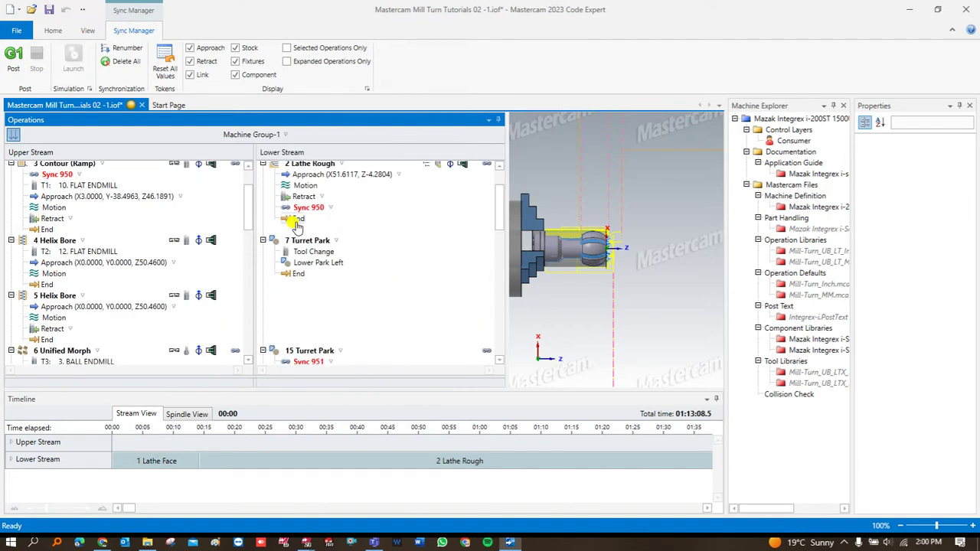
Move Sync 951 to the start of 7 Turret Park
scroll(293, 275, down, 2)
drag(299, 305, 301, 251)
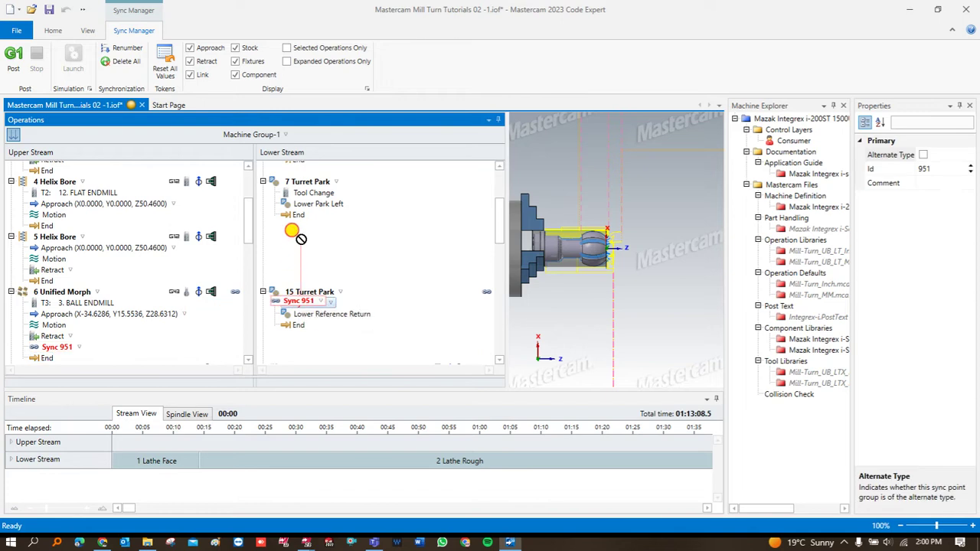
drag(297, 196, 293, 193)
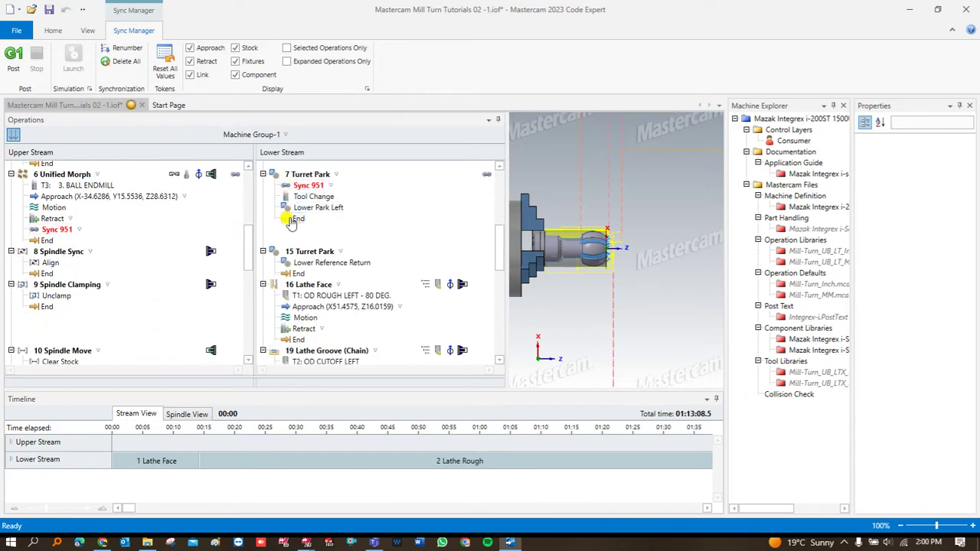
Add upper/lower stream syncs through Sync 956 (Turret Park, Spindle Move, Lathe Face, Lathe Rough), then launch simulation
click(295, 219)
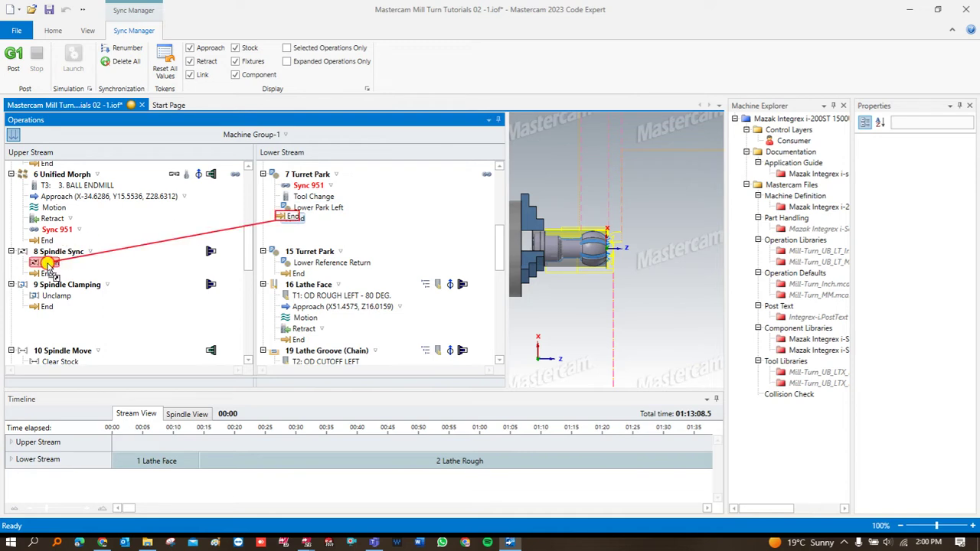
drag(48, 264, 48, 264)
scroll(49, 264, down, 3)
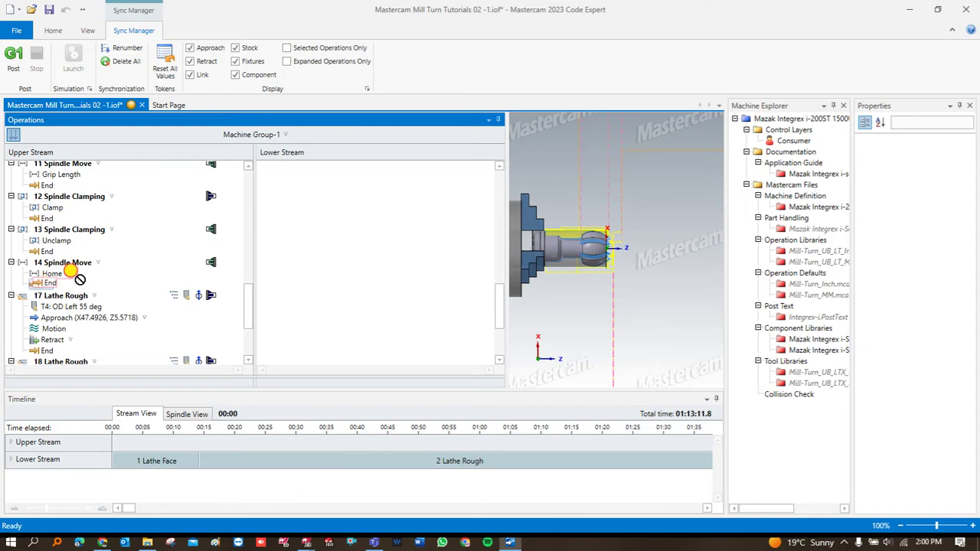
drag(295, 222, 290, 243)
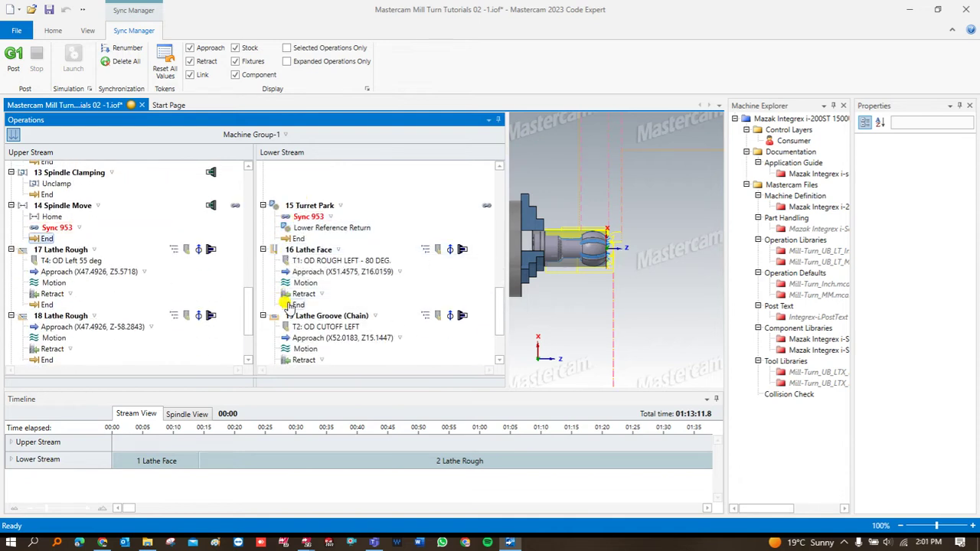
drag(290, 304, 69, 263)
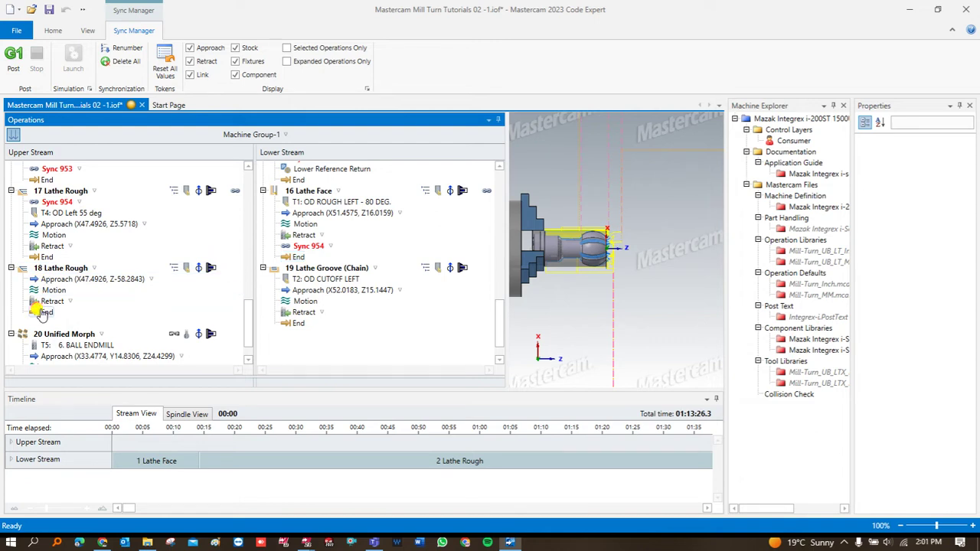
drag(239, 264, 64, 317)
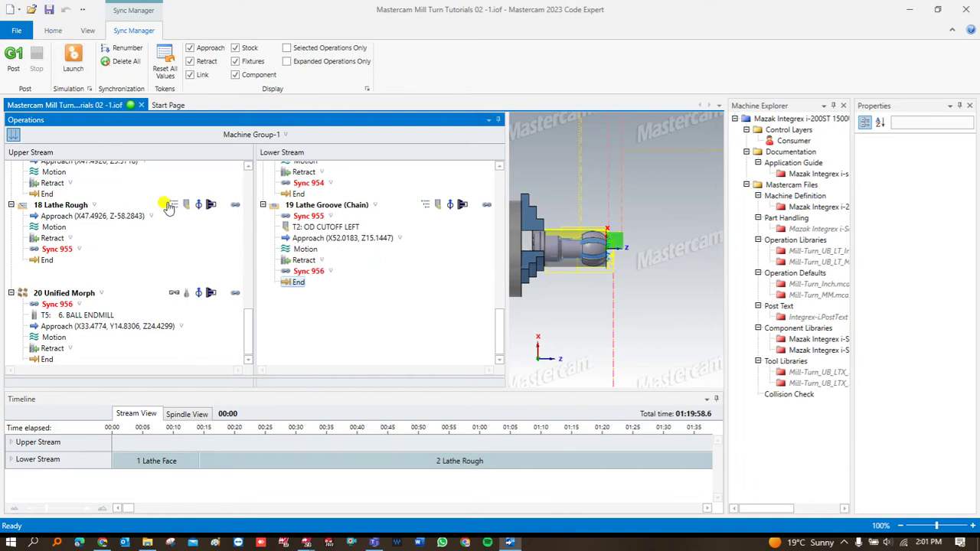
click(75, 56)
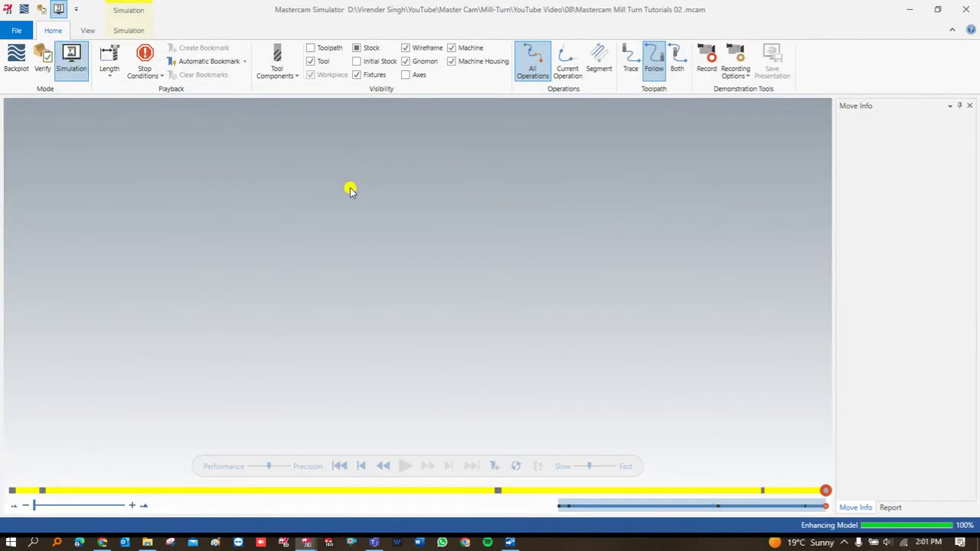
Rotate the Mazak machine view, start playback, and push the speed slider toward Fast
scroll(360, 213, down, 5)
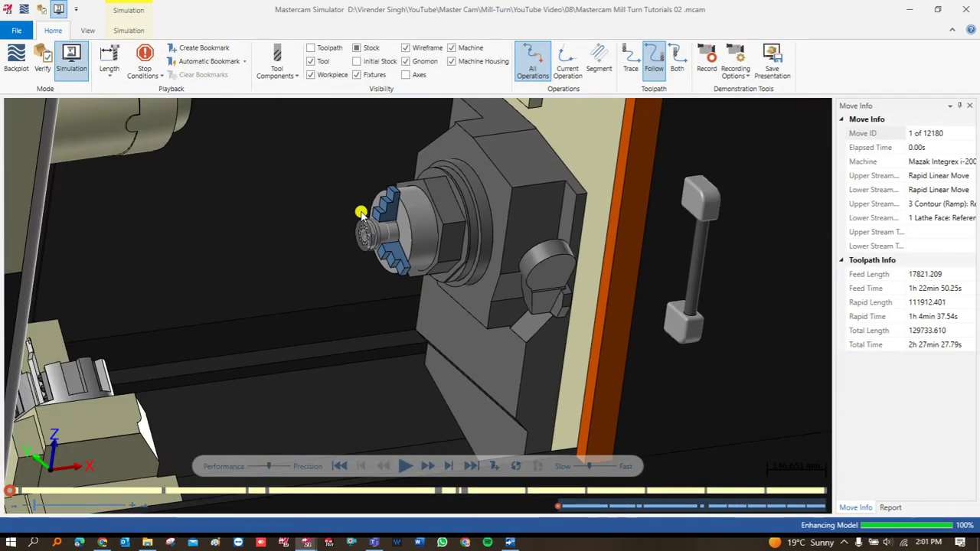
middle_drag(360, 262, 350, 262)
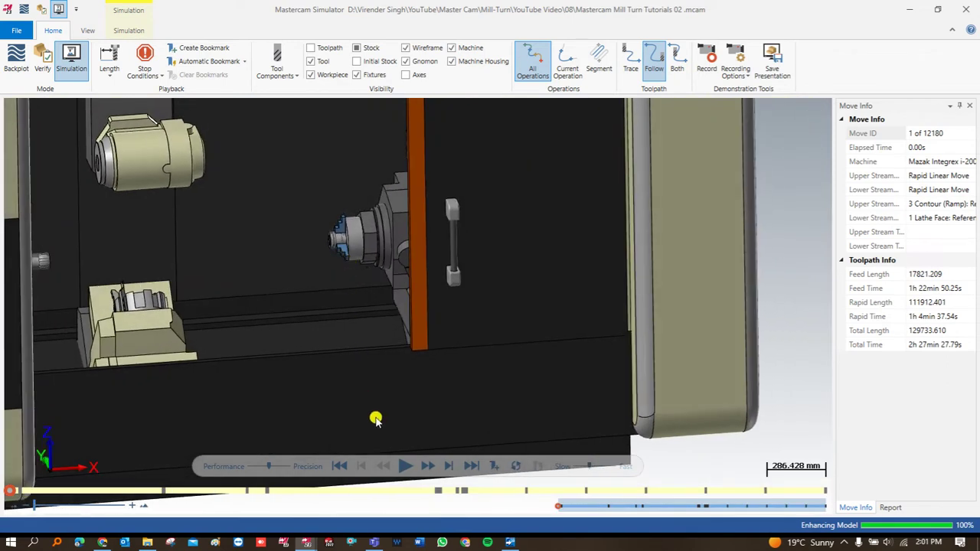
click(405, 465)
scroll(383, 346, down, 1)
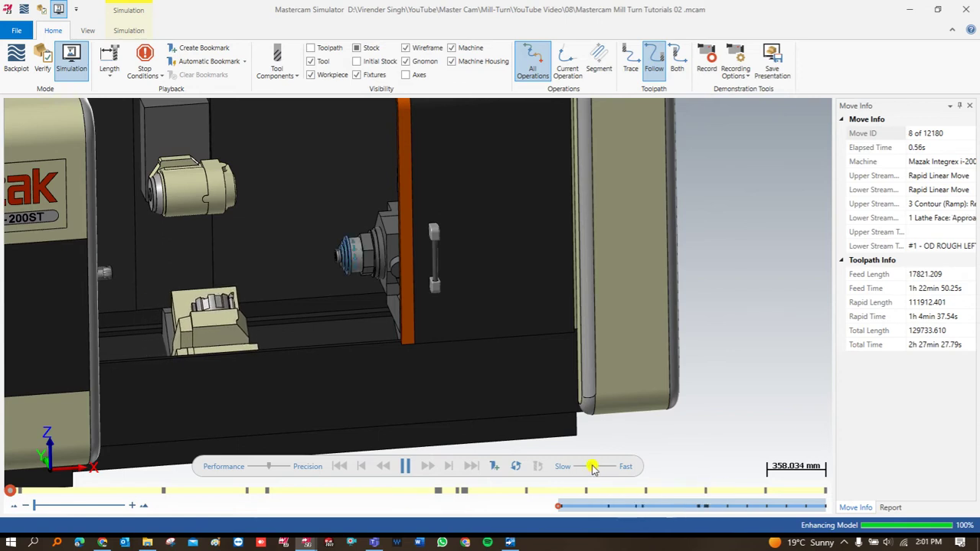
drag(593, 468, 595, 469)
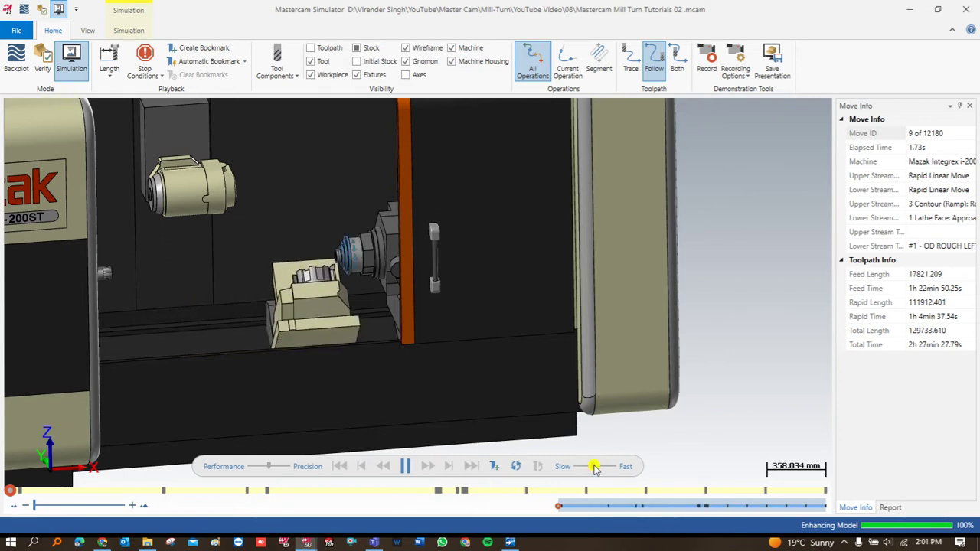
scroll(391, 273, up, 3)
scroll(367, 270, down, 1)
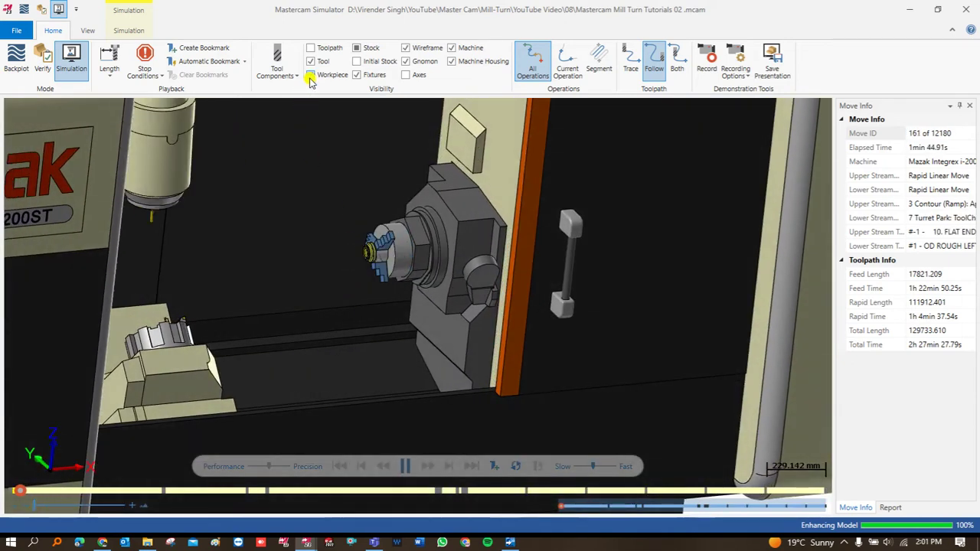
Show the cut stock and zoom onto the spindle chuck while playback passes the spindle moves
click(357, 48)
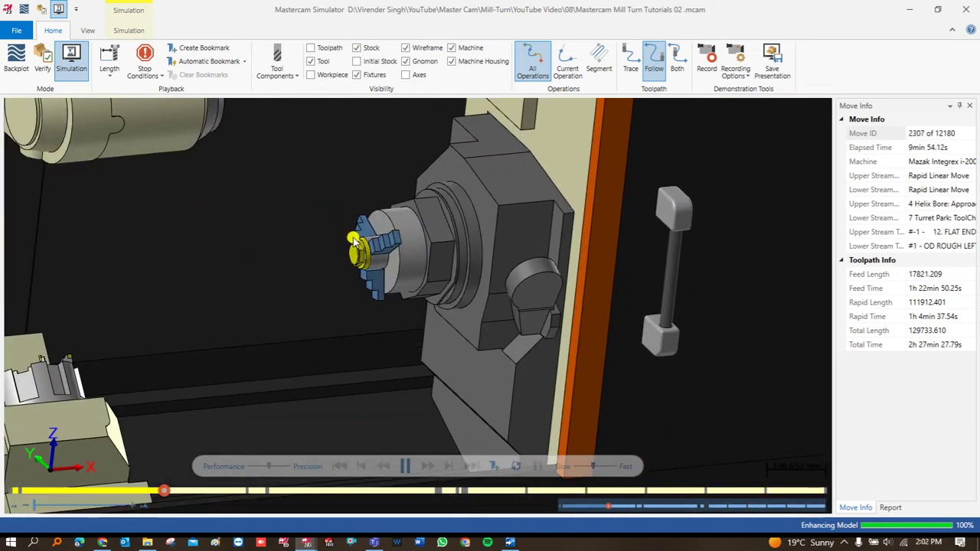
scroll(357, 249, up, 3)
scroll(359, 256, up, 2)
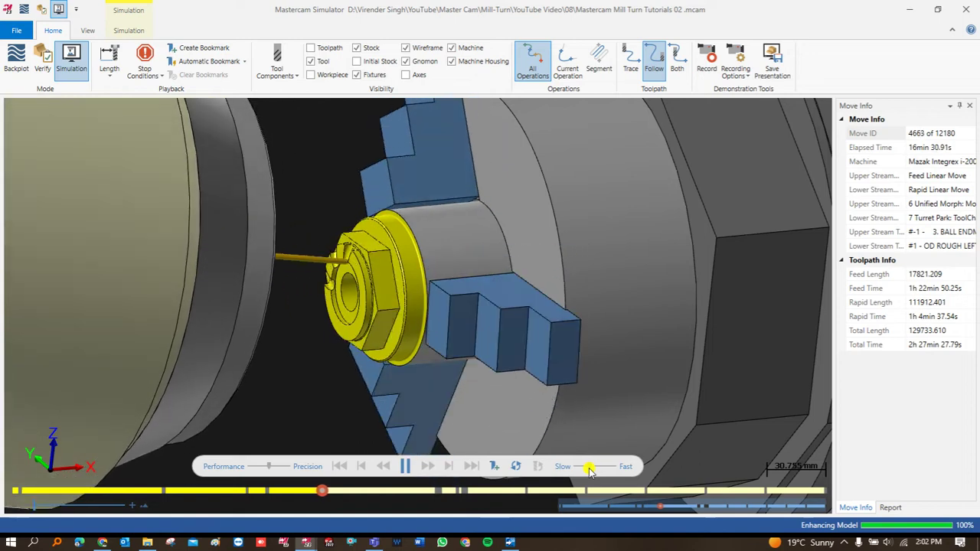
scroll(344, 261, up, 5)
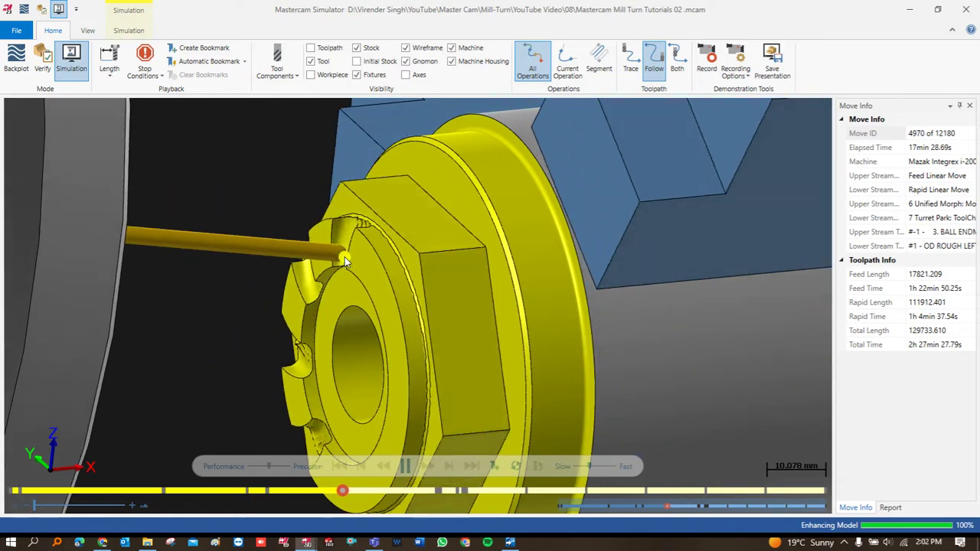
scroll(345, 256, down, 6)
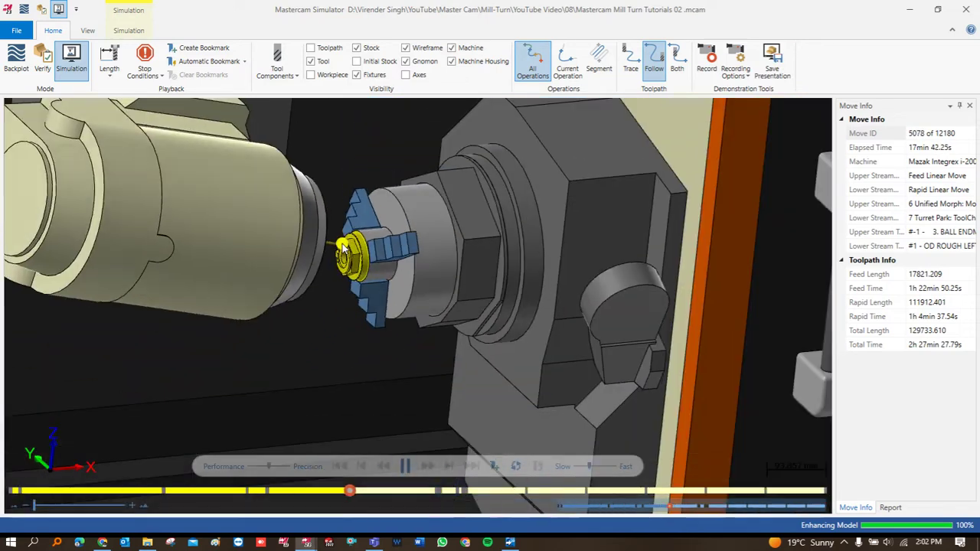
scroll(343, 246, down, 5)
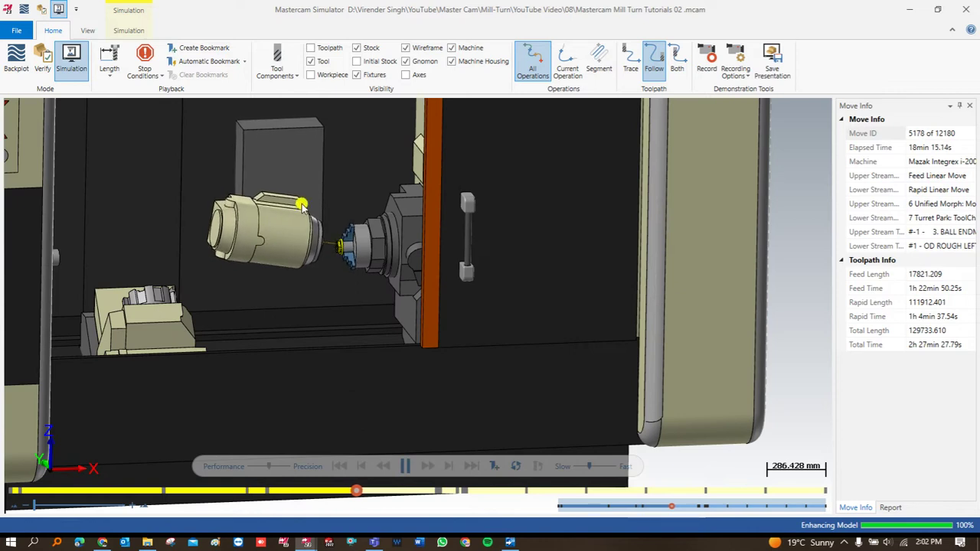
scroll(301, 207, up, 4)
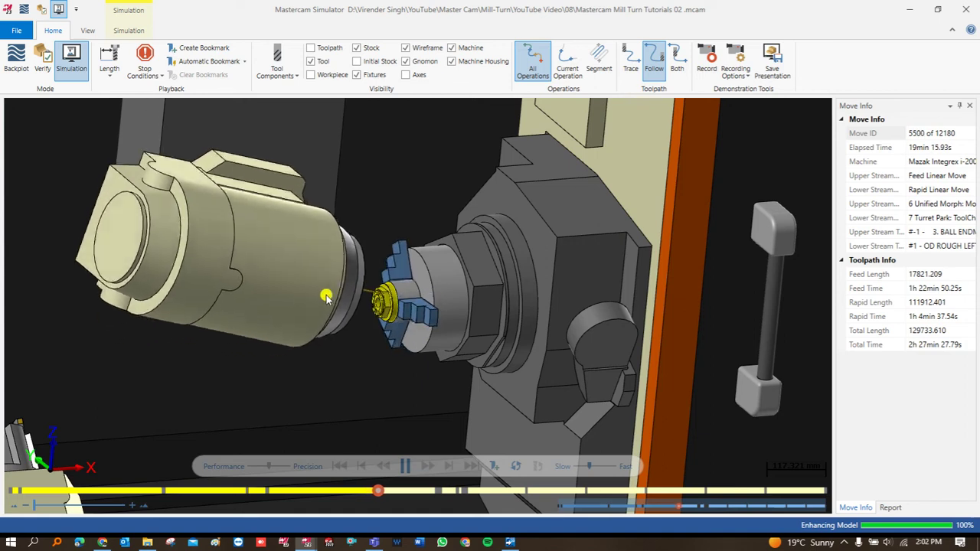
scroll(330, 300, down, 2)
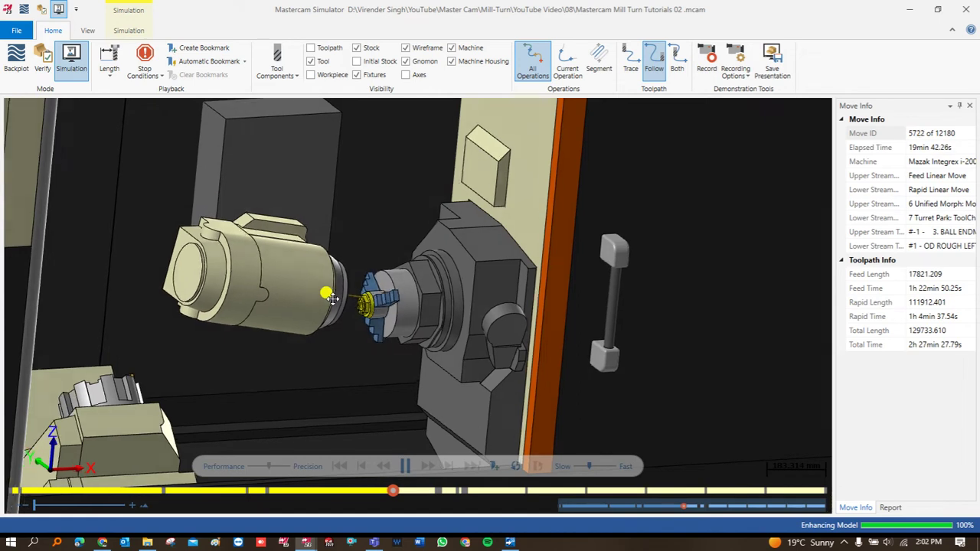
scroll(357, 313, up, 1)
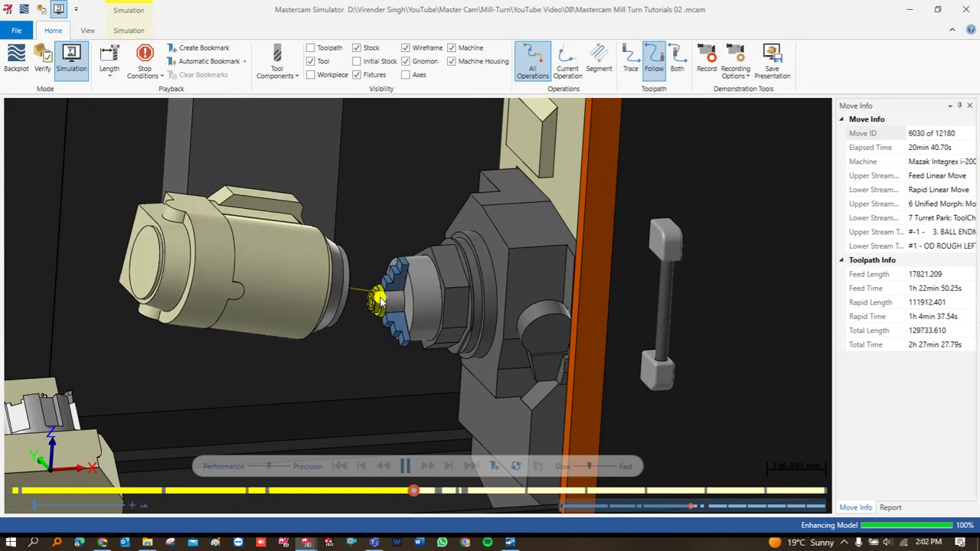
scroll(380, 301, up, 2)
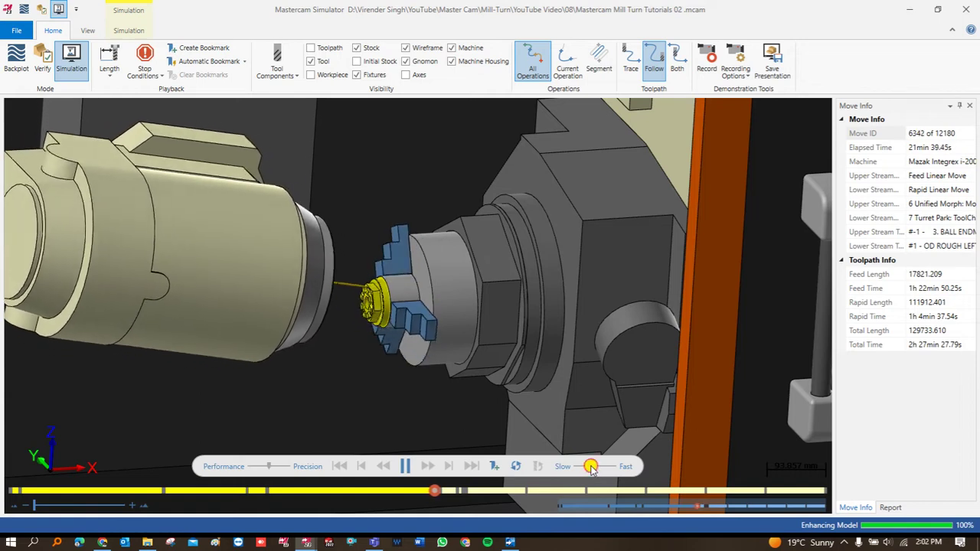
scroll(402, 301, down, 4)
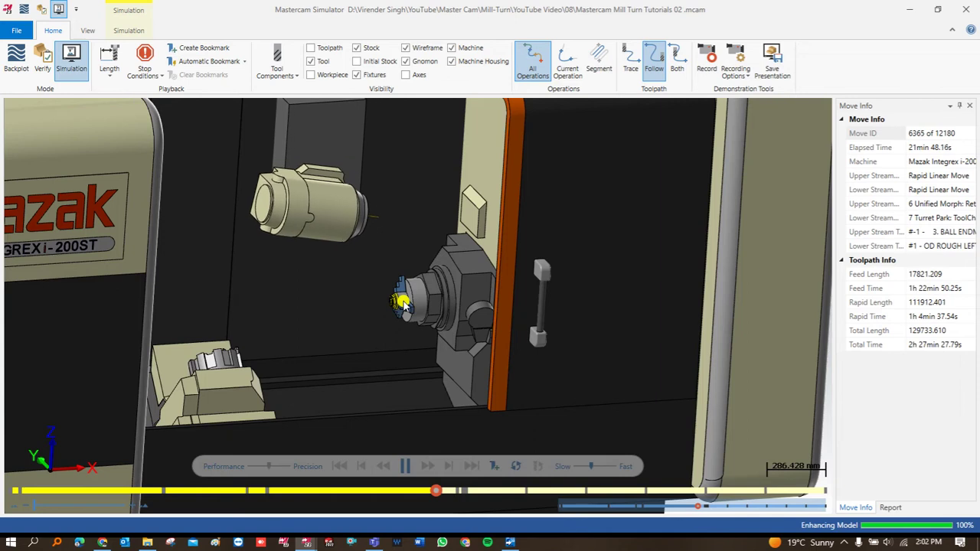
scroll(403, 301, up, 3)
scroll(402, 301, down, 5)
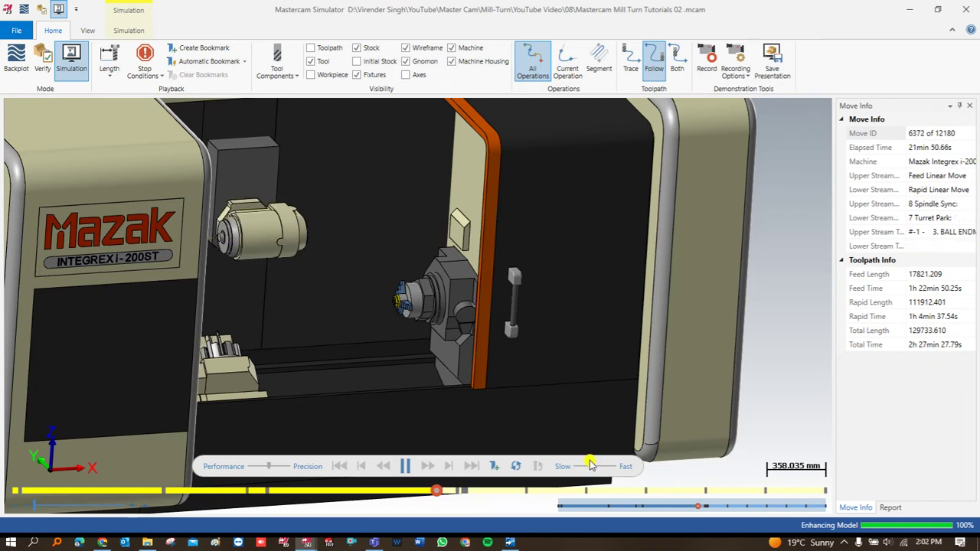
scroll(404, 314, up, 2)
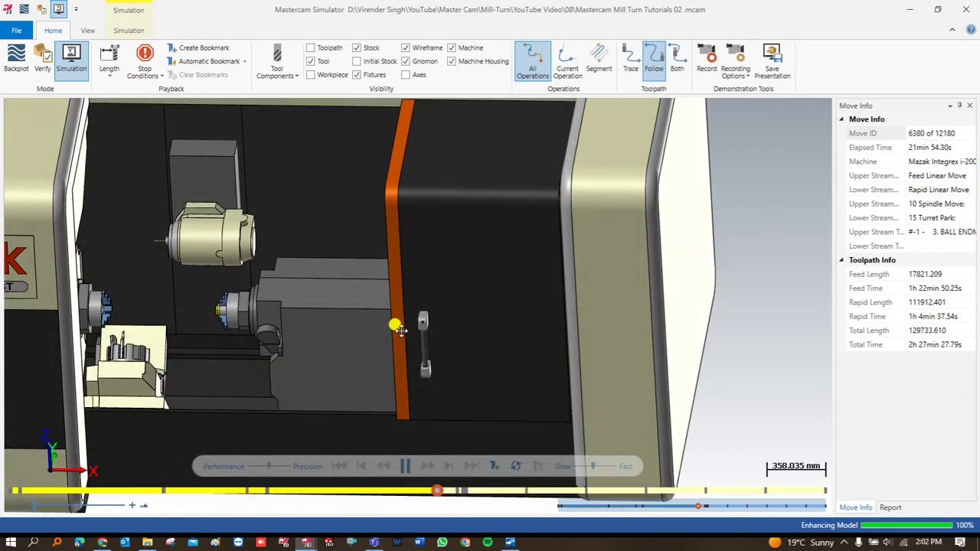
scroll(121, 308, up, 5)
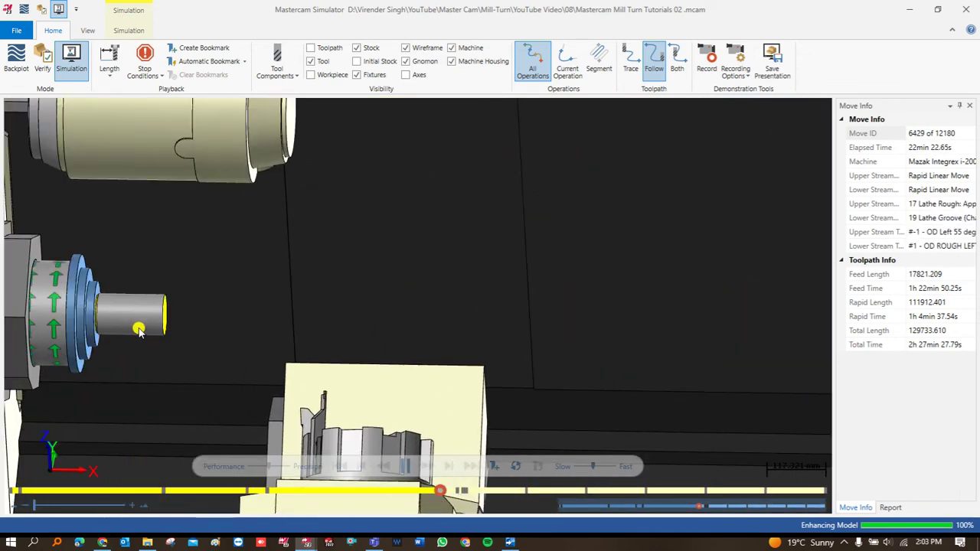
Speed playback up slightly and zoom on the stock as Lathe Rough turns the ball on a narrow neck
scroll(258, 393, up, 1)
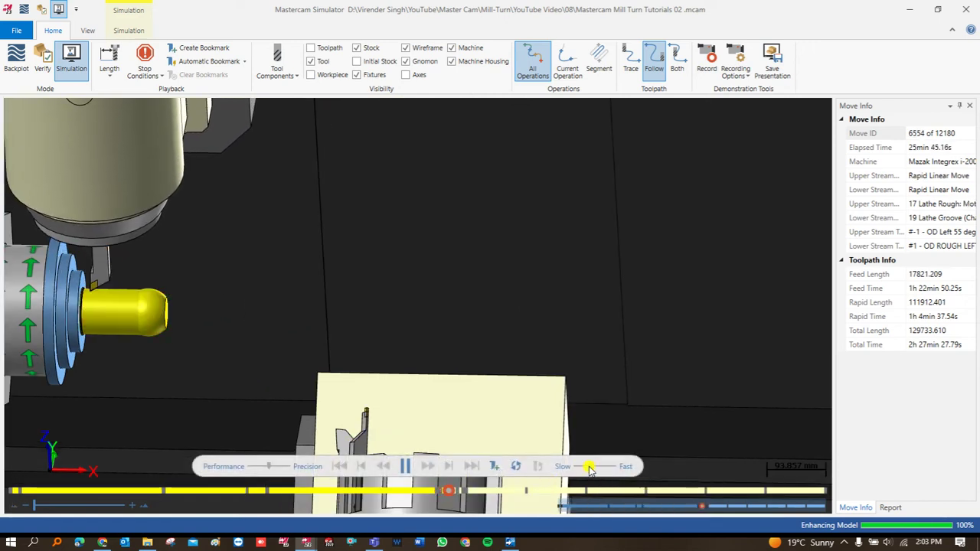
drag(590, 469, 596, 470)
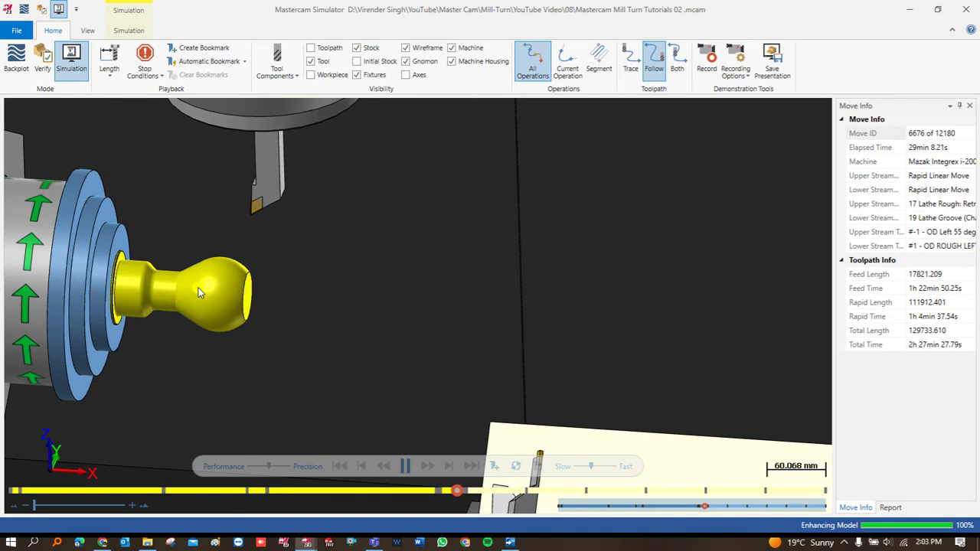
scroll(200, 292, down, 5)
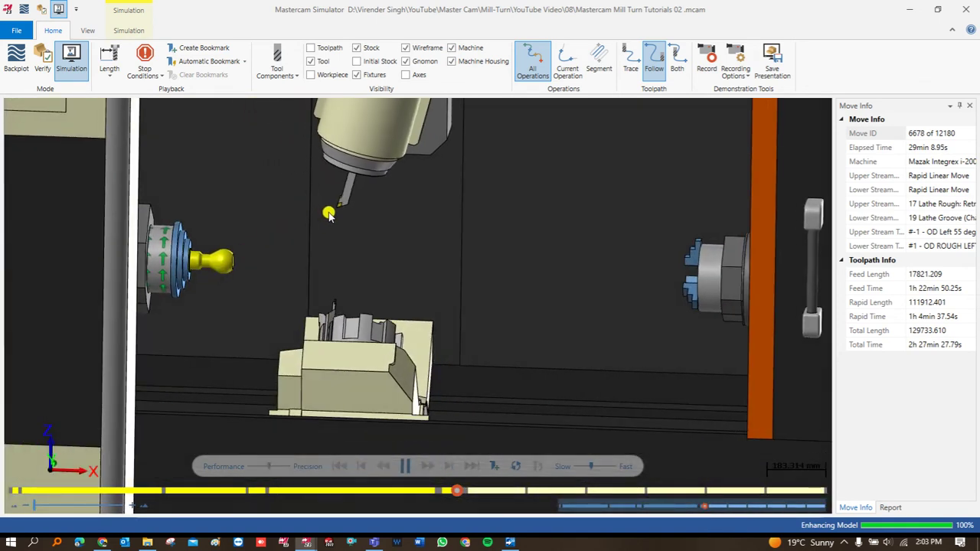
scroll(329, 257, down, 3)
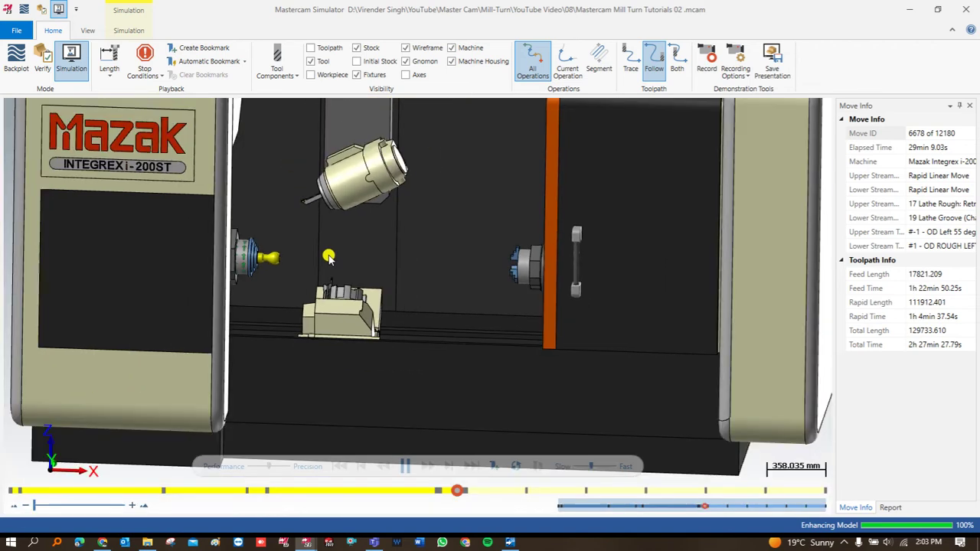
scroll(316, 197, up, 4)
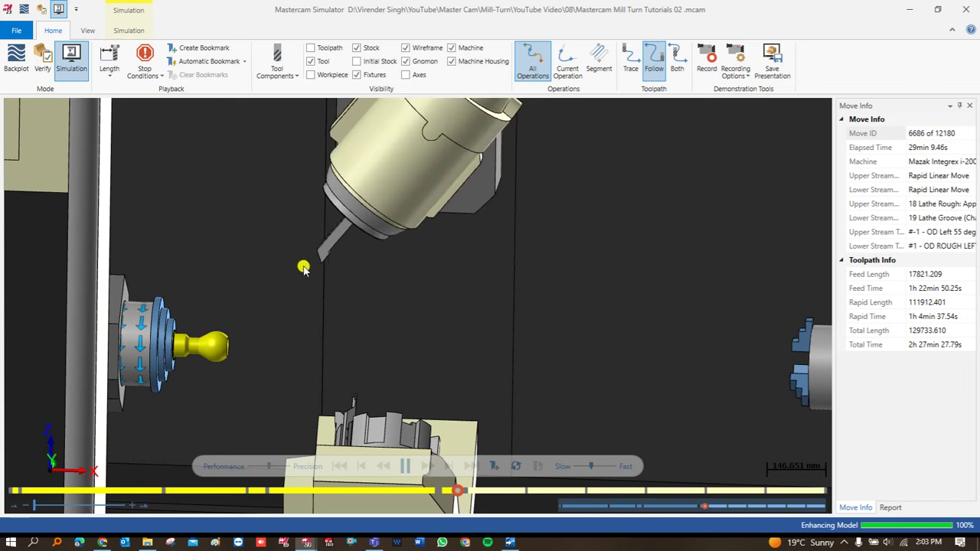
scroll(205, 337, up, 3)
scroll(202, 333, down, 2)
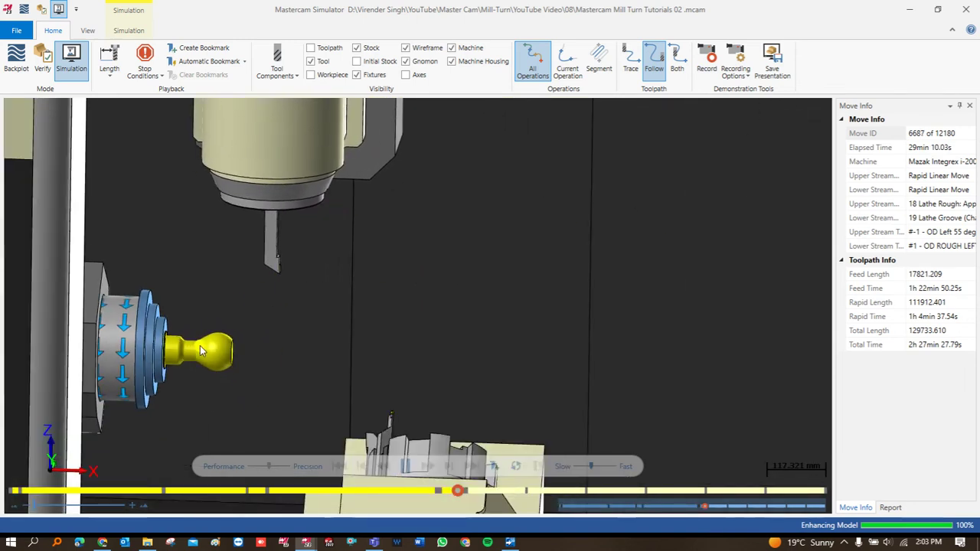
scroll(200, 347, up, 3)
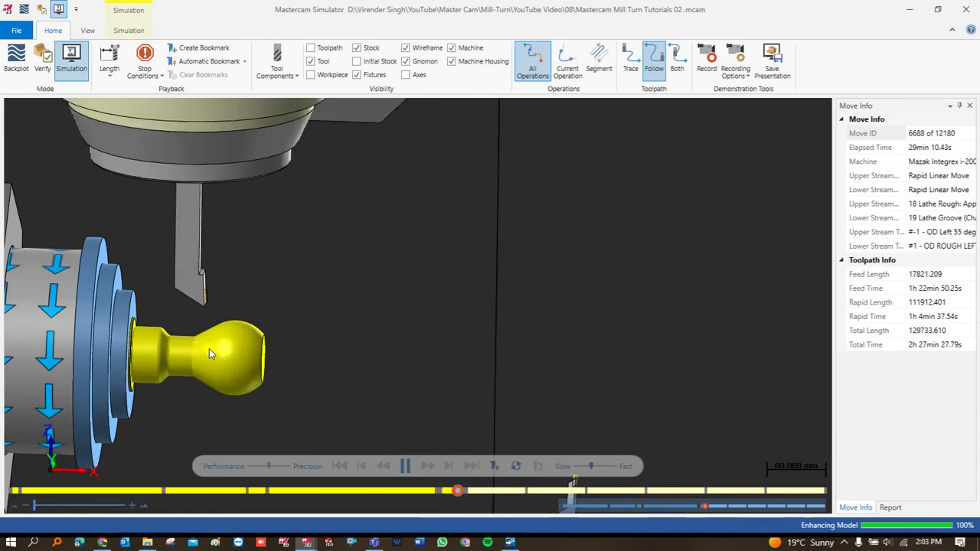
scroll(209, 349, up, 3)
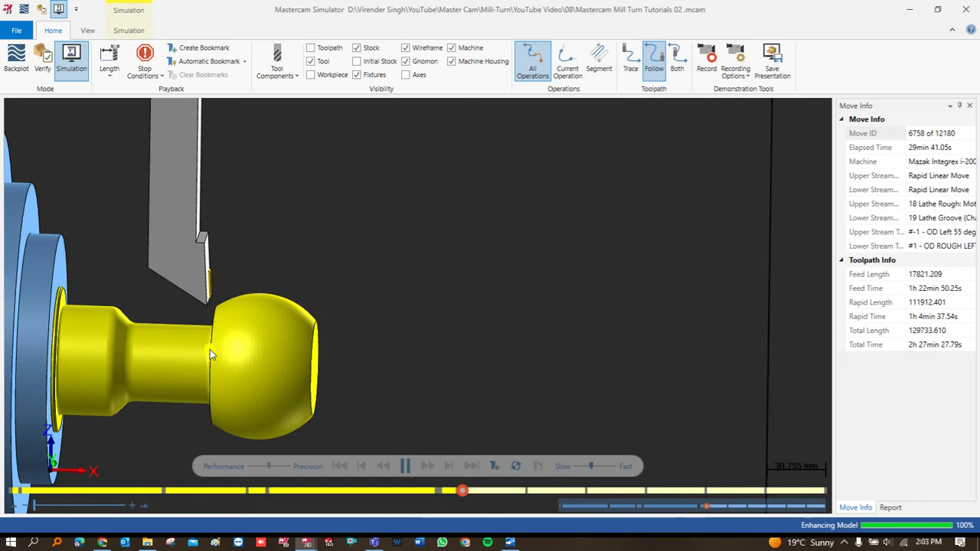
scroll(210, 349, down, 1)
scroll(212, 354, down, 5)
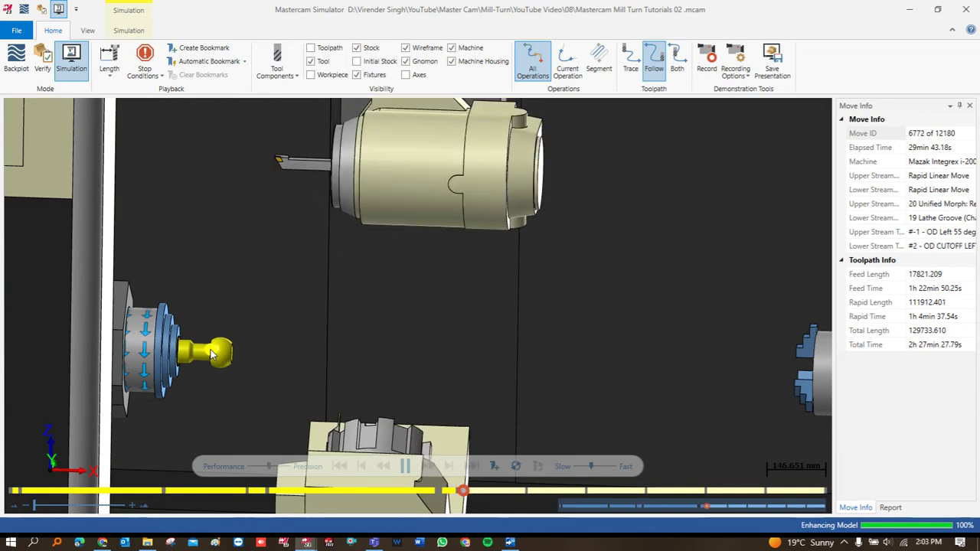
Play Unified Morph through move 12180 of 12180, then orbit and zoom to inspect the grooved ball
scroll(213, 354, up, 5)
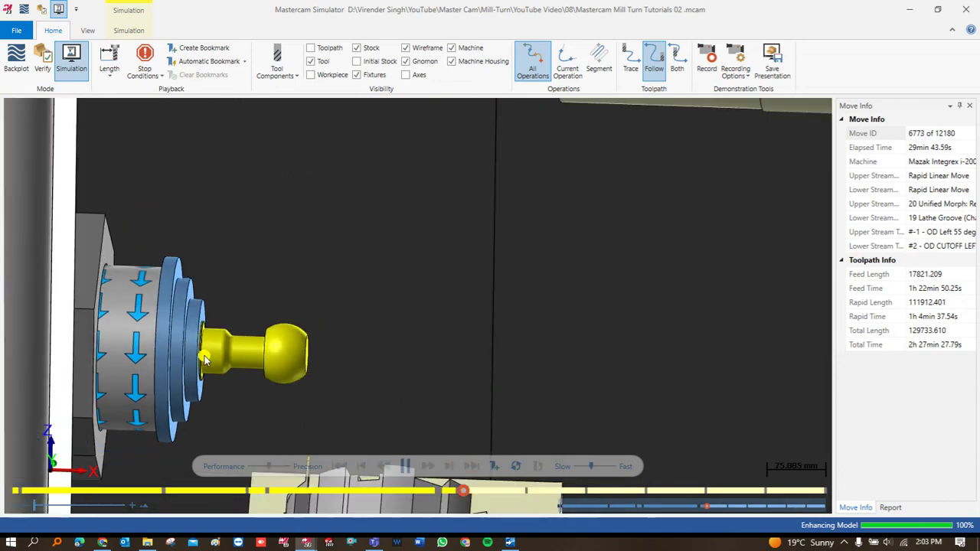
scroll(209, 357, up, 2)
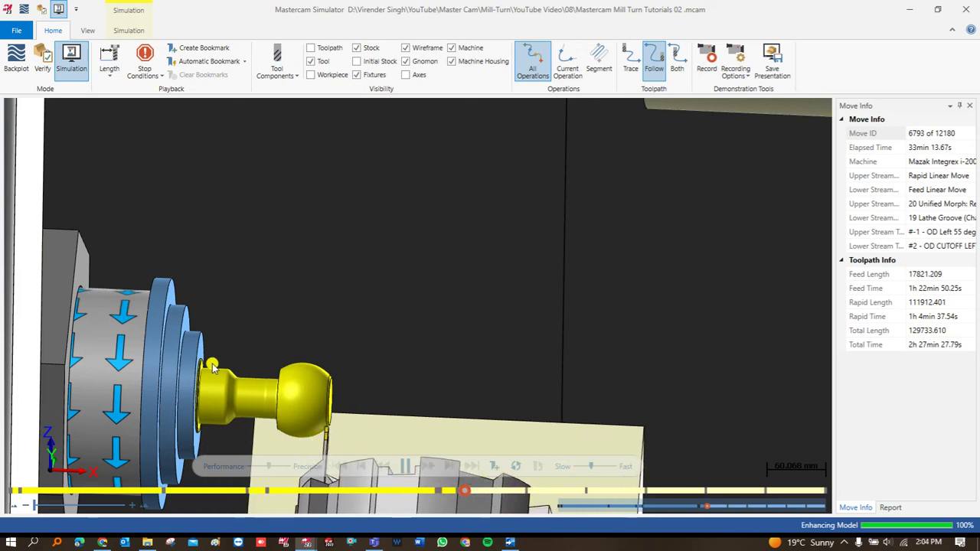
scroll(229, 373, up, 1)
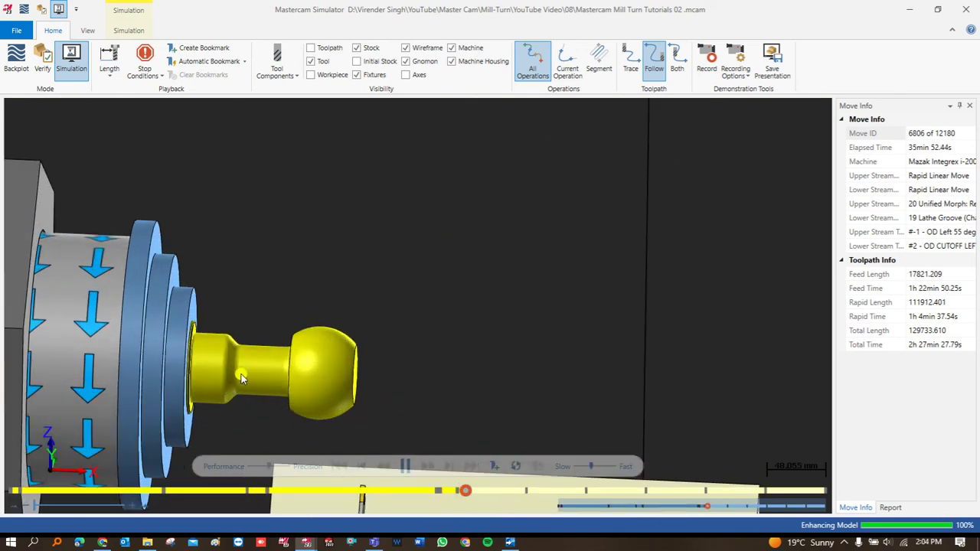
scroll(320, 365, down, 6)
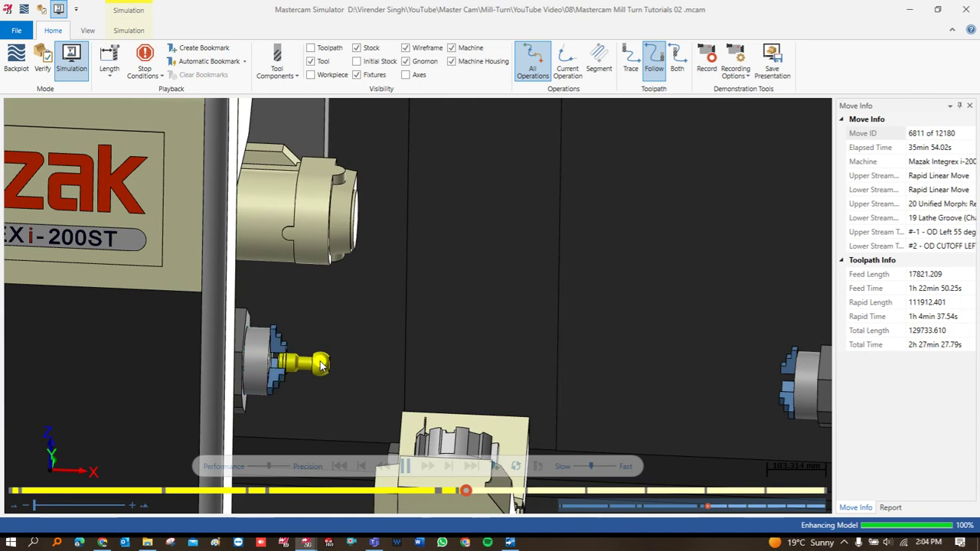
scroll(329, 379, up, 2)
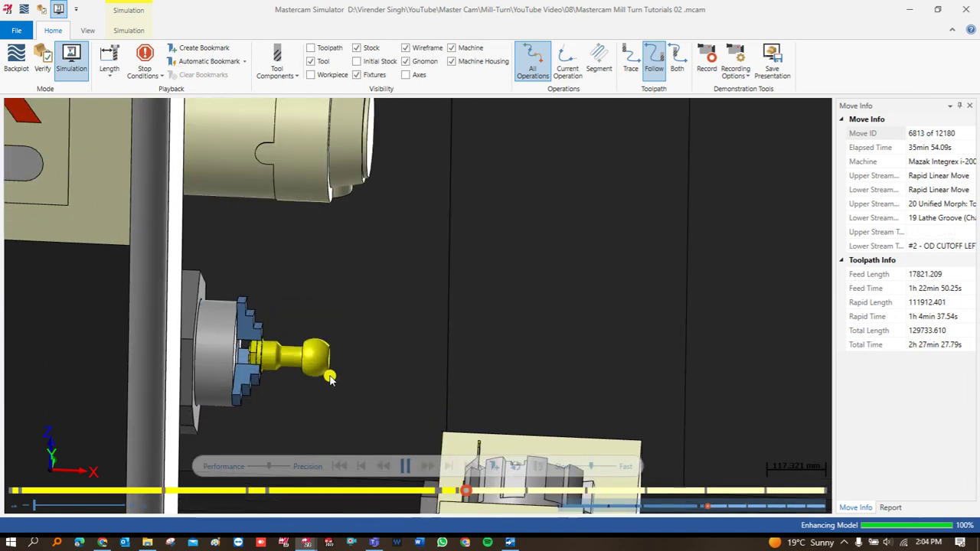
scroll(326, 381, down, 2)
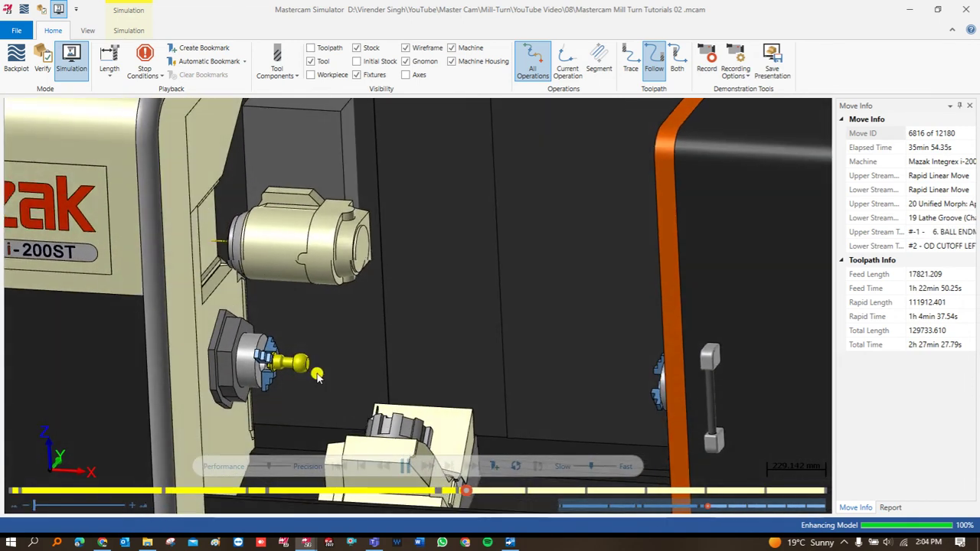
scroll(306, 382, up, 1)
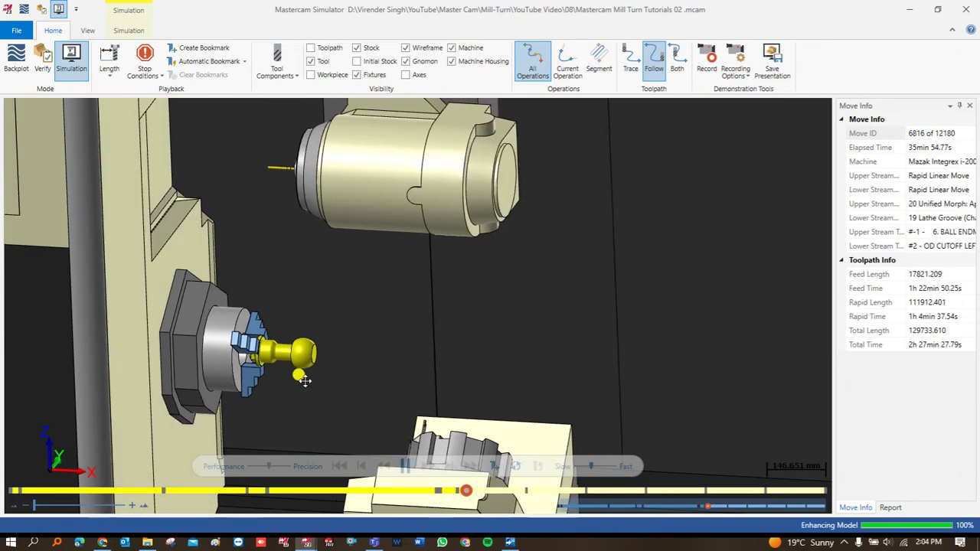
scroll(308, 379, up, 1)
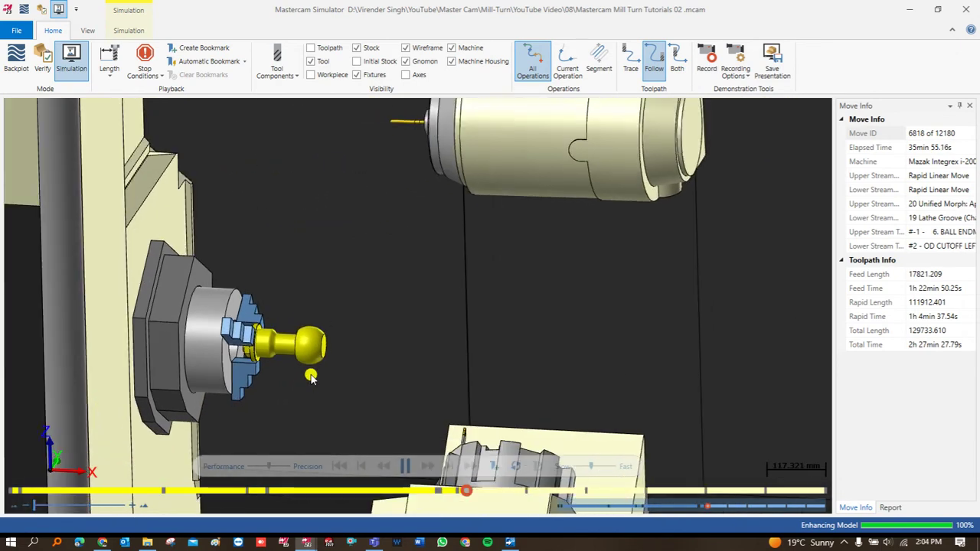
scroll(310, 377, up, 1)
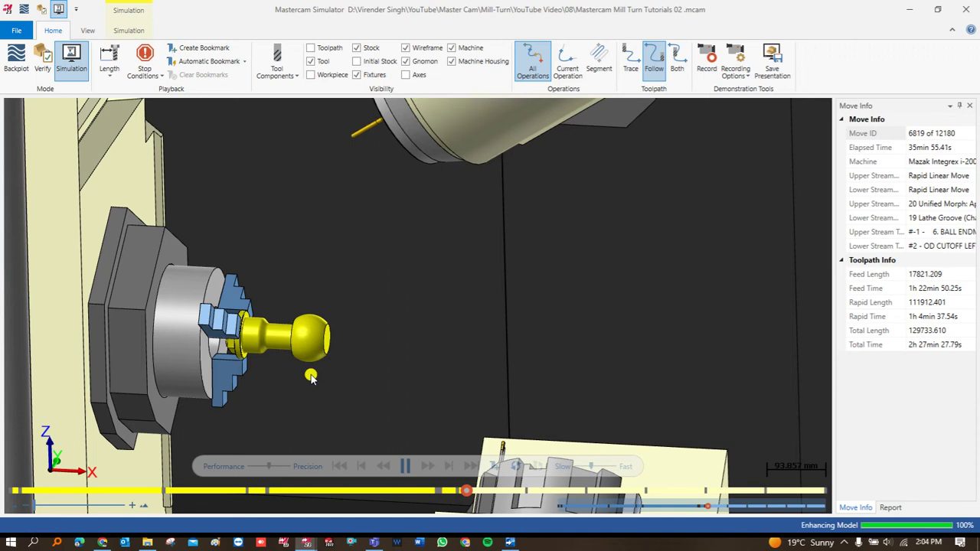
scroll(311, 377, down, 2)
scroll(327, 379, up, 4)
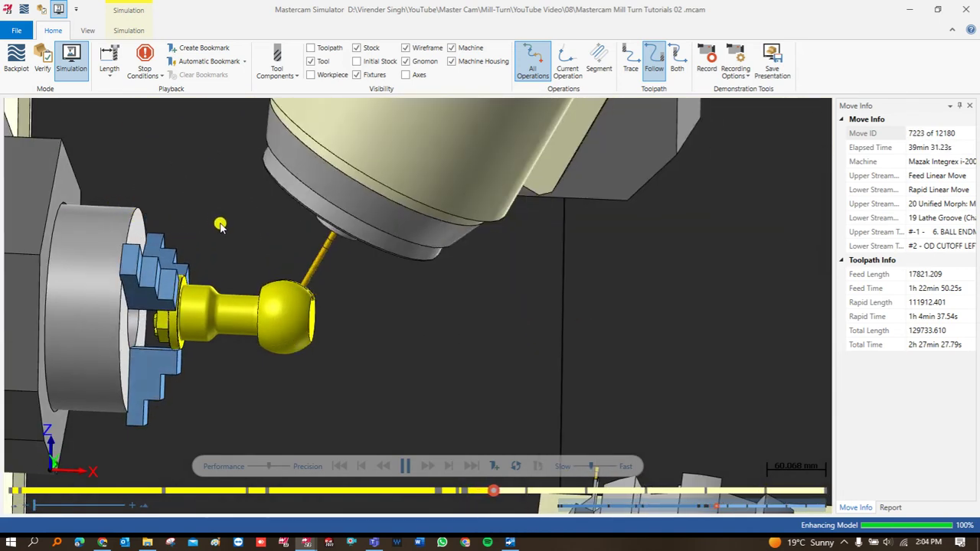
scroll(285, 297, up, 3)
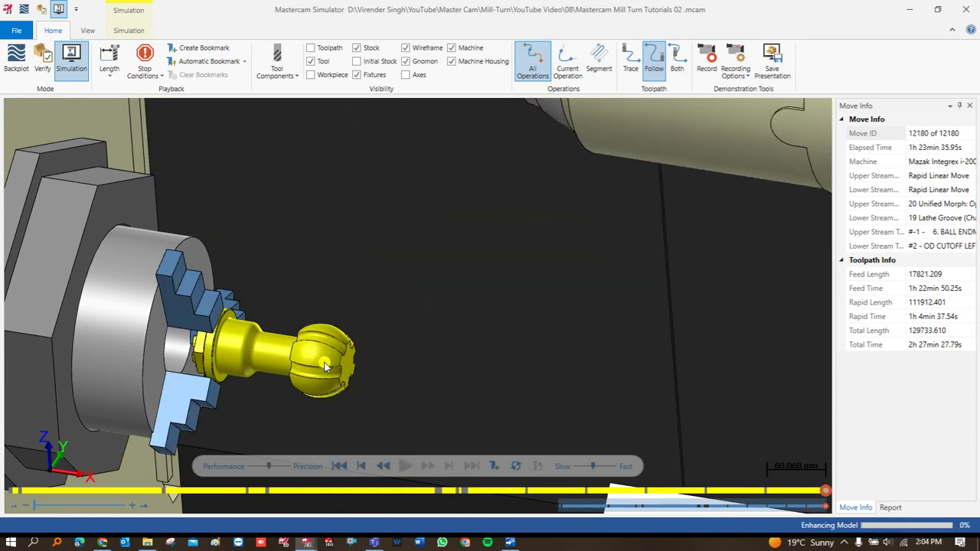
middle_drag(325, 367, 314, 331)
scroll(306, 331, down, 3)
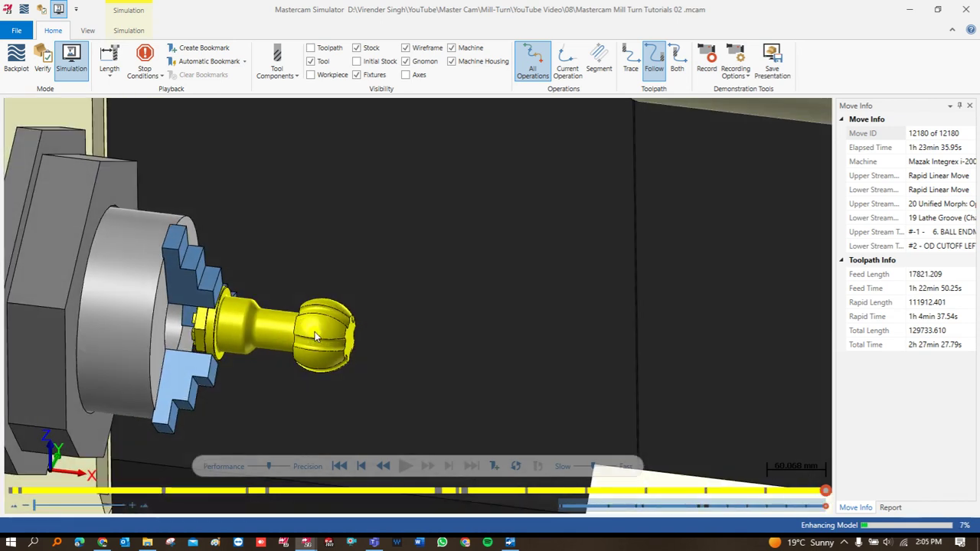